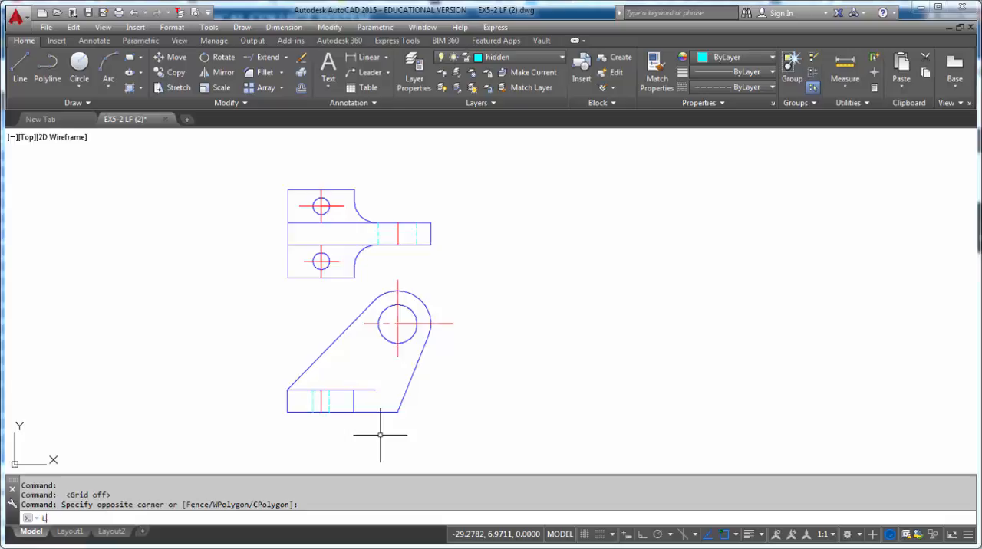
# - Set the drawing's global linetype scale factor to .5
pyautogui.write('S')
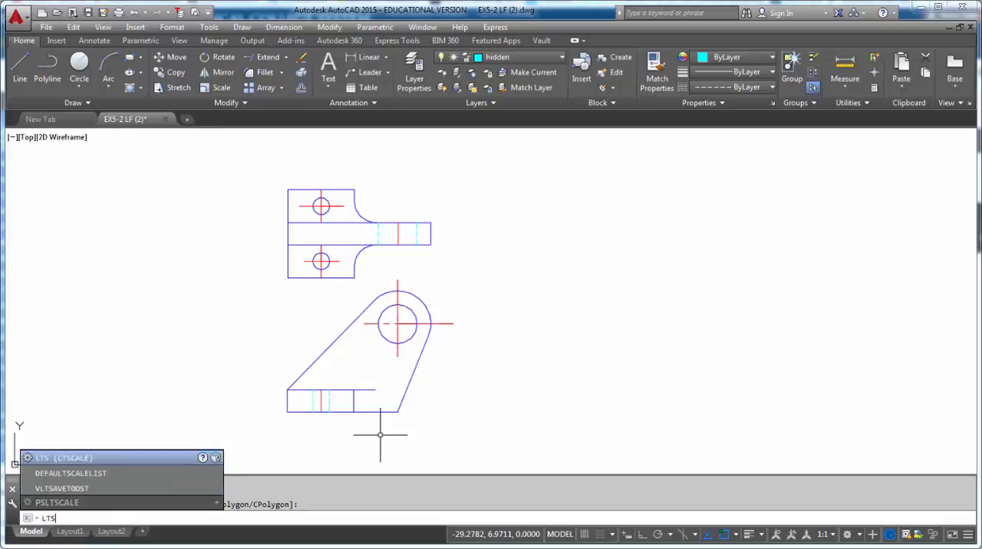
pyautogui.press('Return')
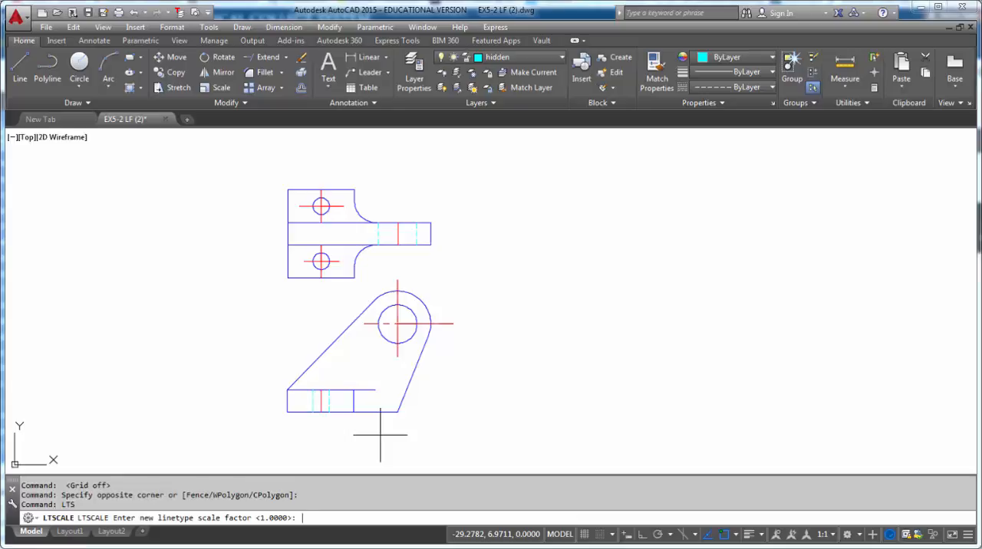
pyautogui.press('Return')
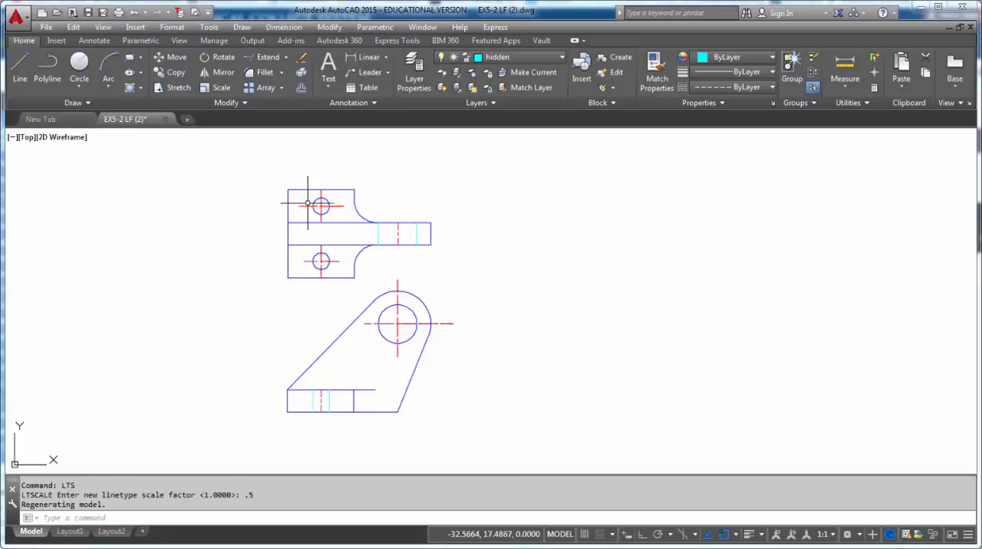
# - Erase all the red centerline segments through the upper small hole in the top view
pyautogui.scroll(8, 322, 204)
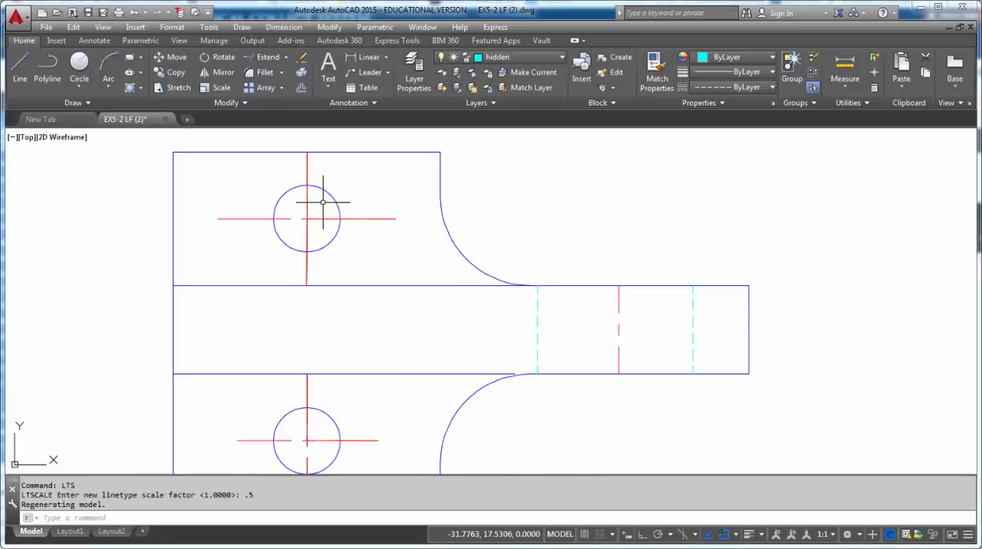
pyautogui.scroll(-2, 324, 202)
pyautogui.moveTo(324, 202); pyautogui.dragTo(381, 292, button='middle')
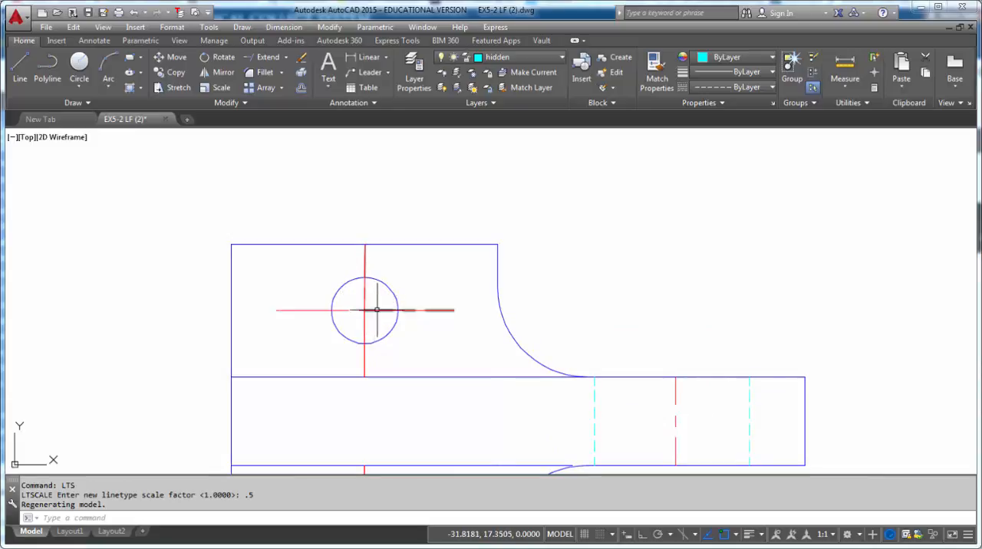
pyautogui.click(377, 296)
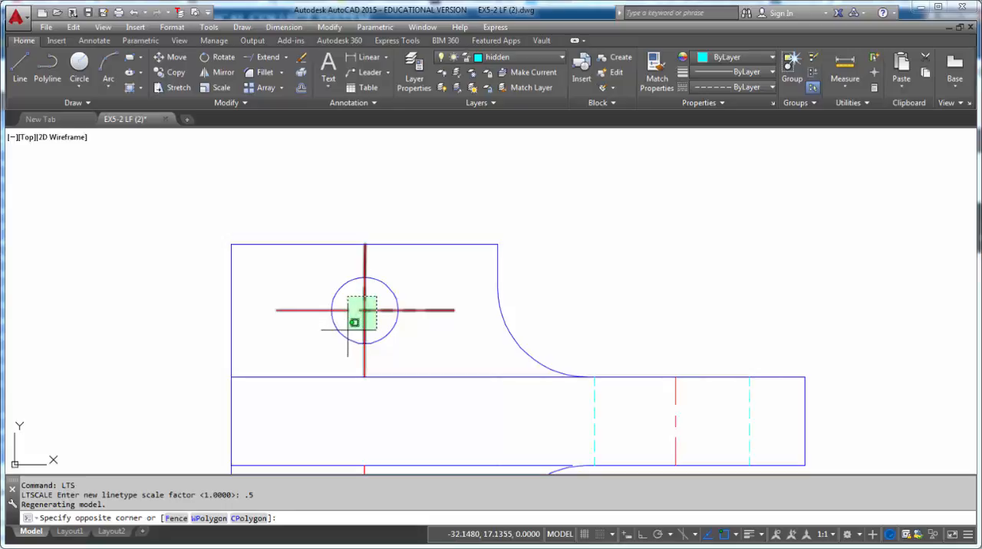
pyautogui.click(343, 324)
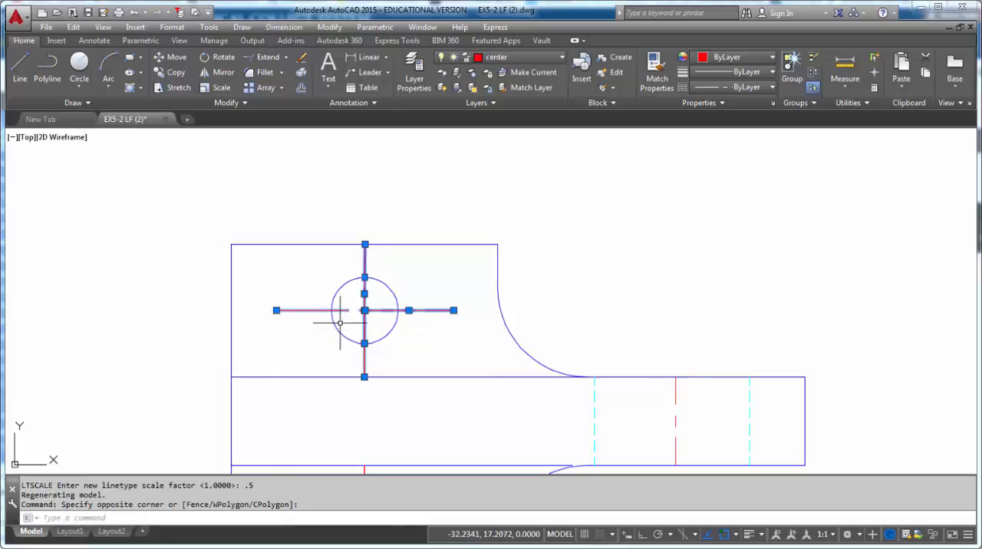
pyautogui.press('Delete')
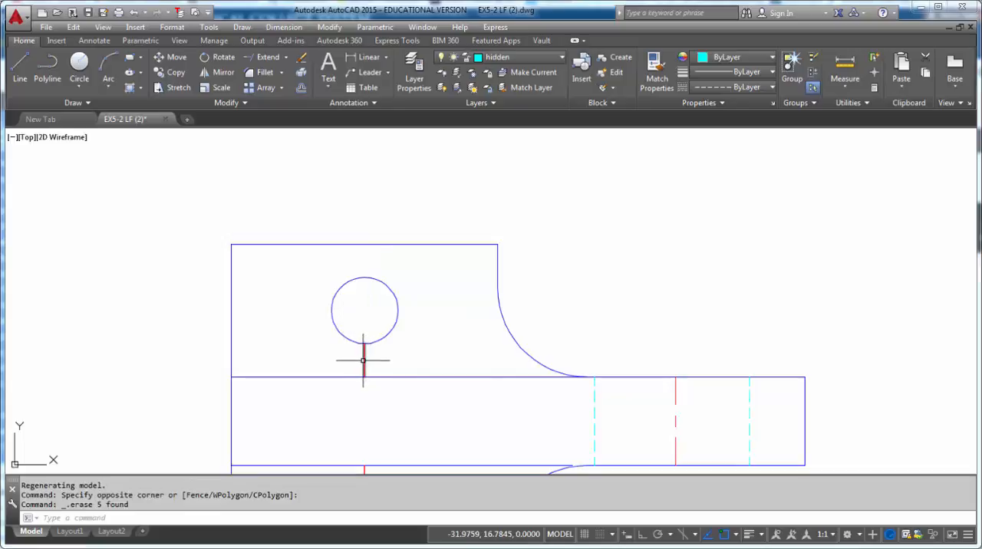
pyautogui.click(364, 360)
pyautogui.press('Delete')
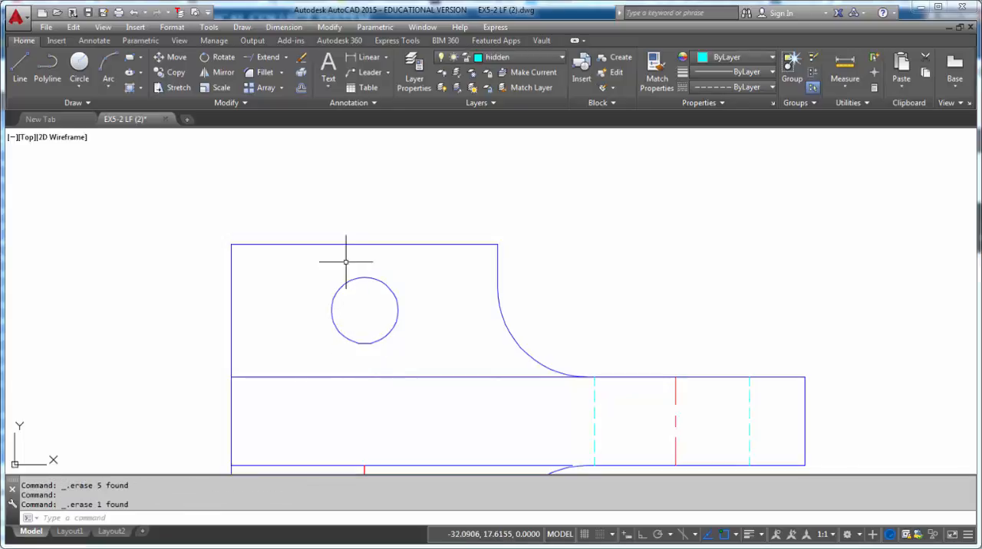
# - Modify the Standard dimension style so center marks use the Line type with a size of 0.0625
pyautogui.click(94, 40)
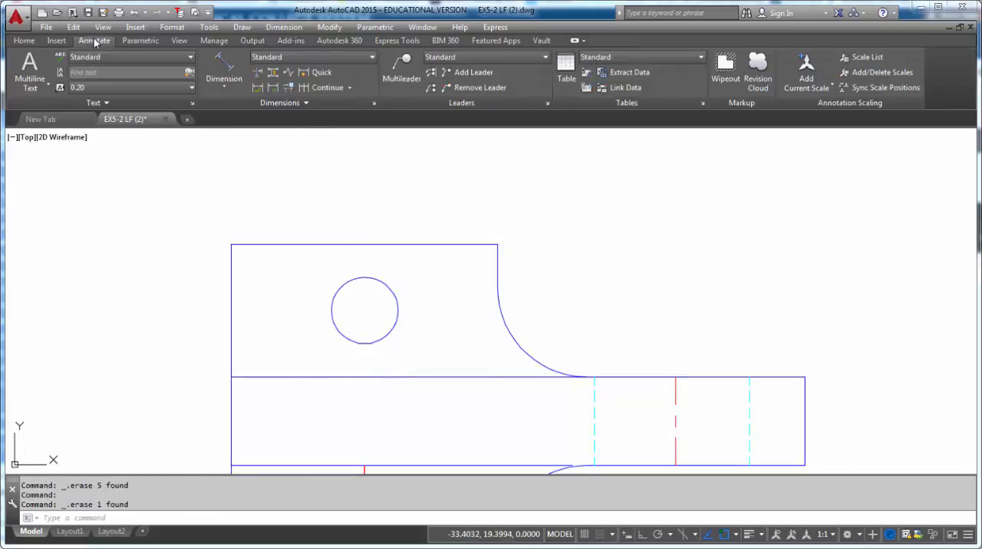
pyautogui.click(375, 104)
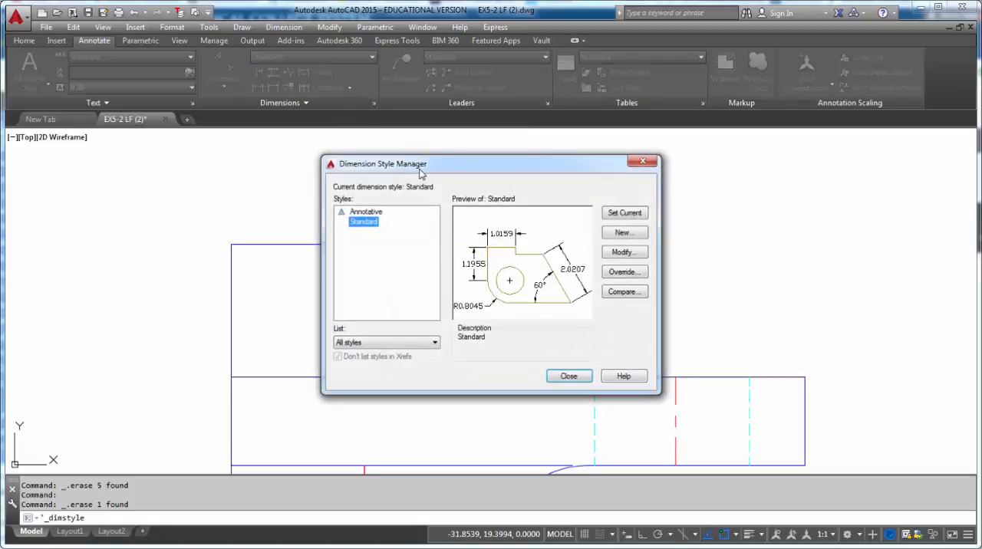
pyautogui.click(622, 253)
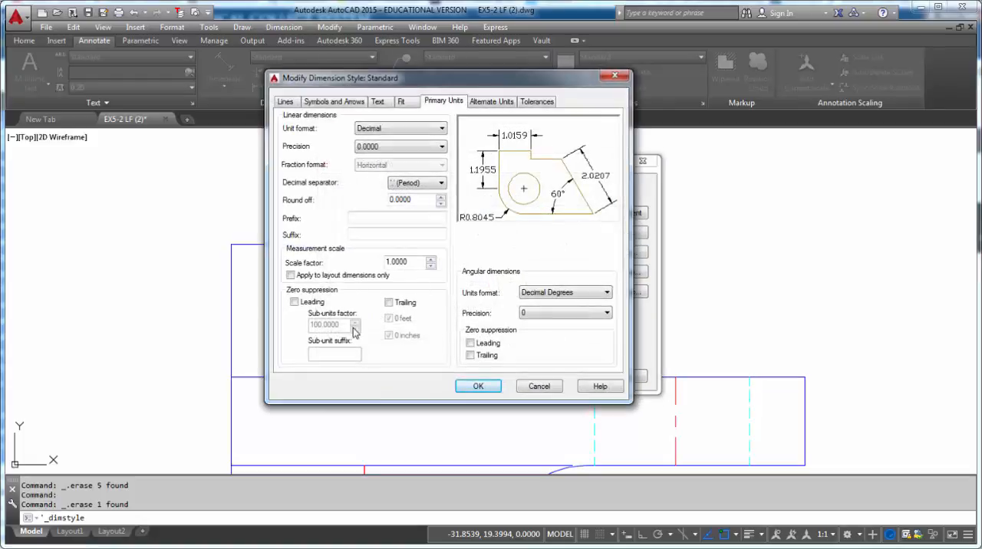
pyautogui.click(334, 102)
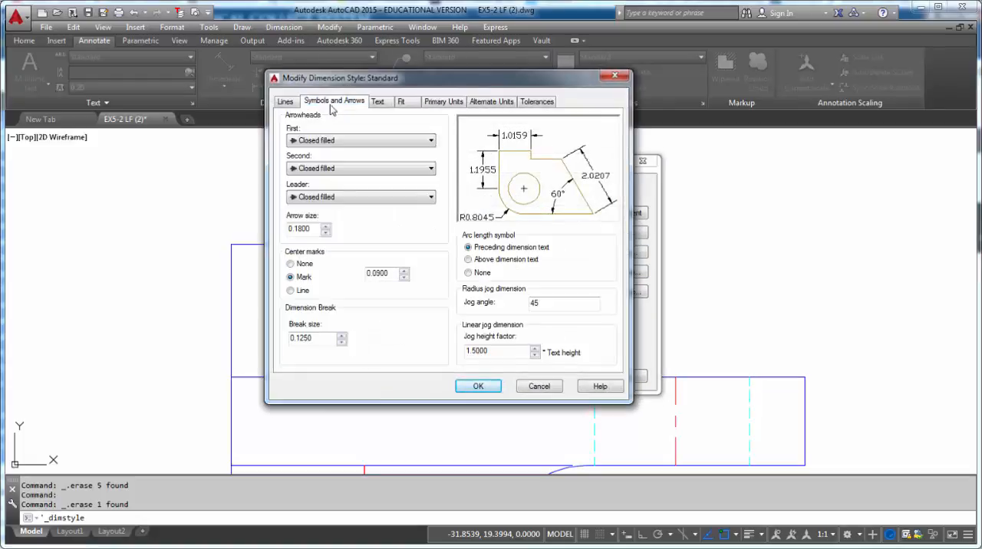
pyautogui.click(290, 291)
pyautogui.moveTo(389, 274); pyautogui.dragTo(361, 274)
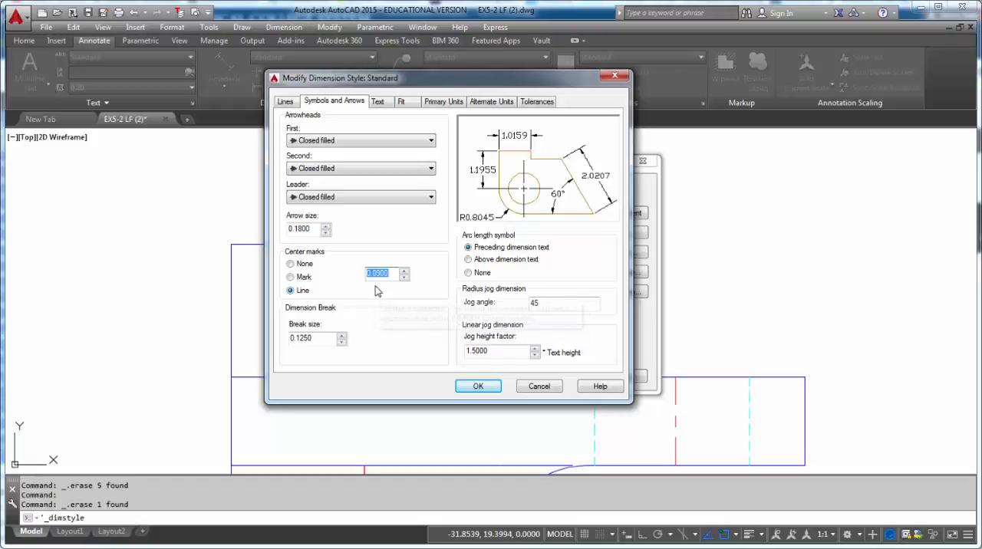
pyautogui.press('BackSpace')
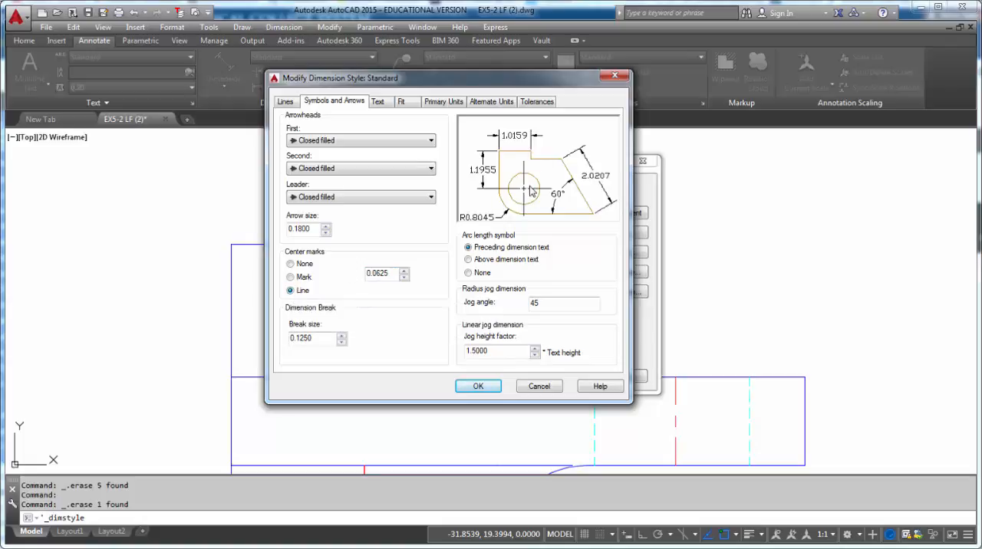
pyautogui.click(478, 389)
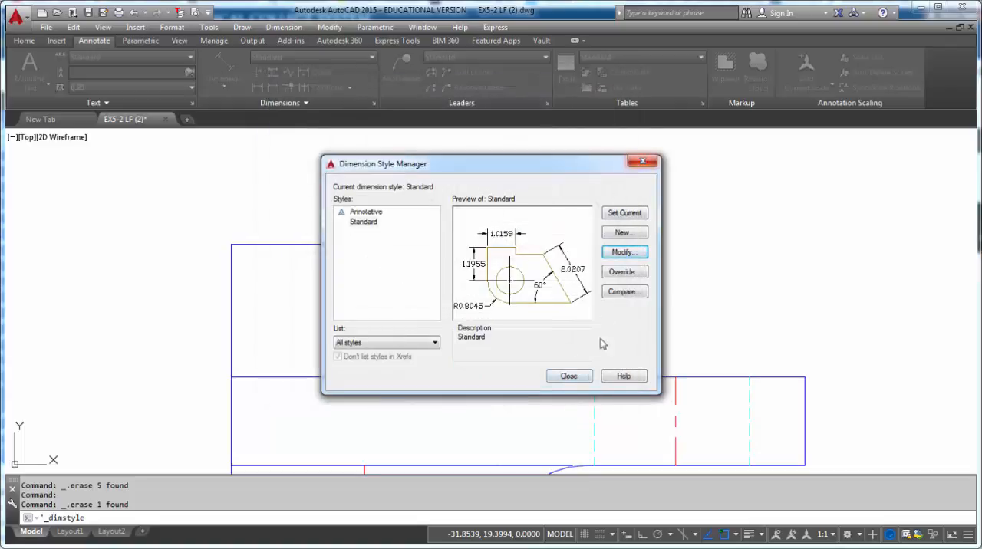
pyautogui.click(569, 376)
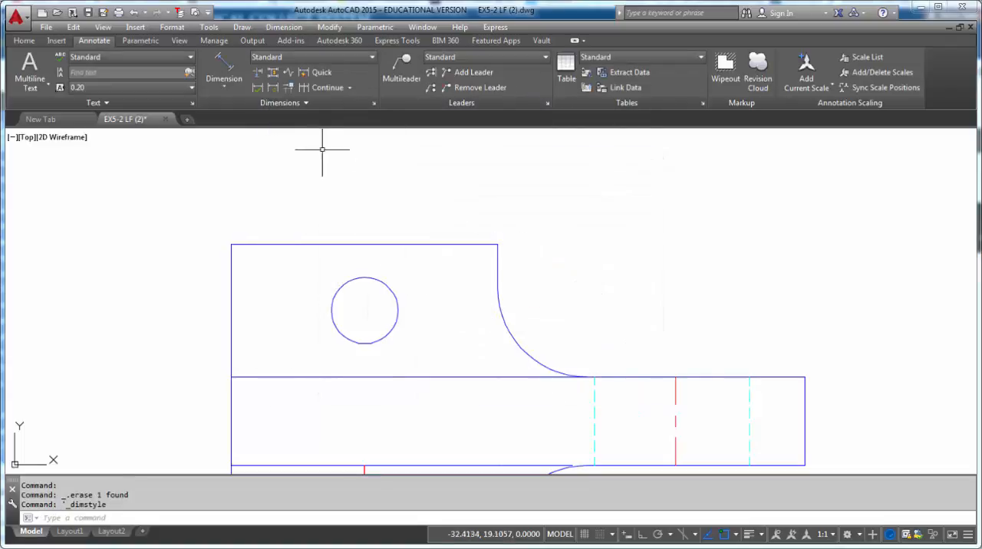
# - Add a center mark to the upper small hole in the top view
pyautogui.click(281, 103)
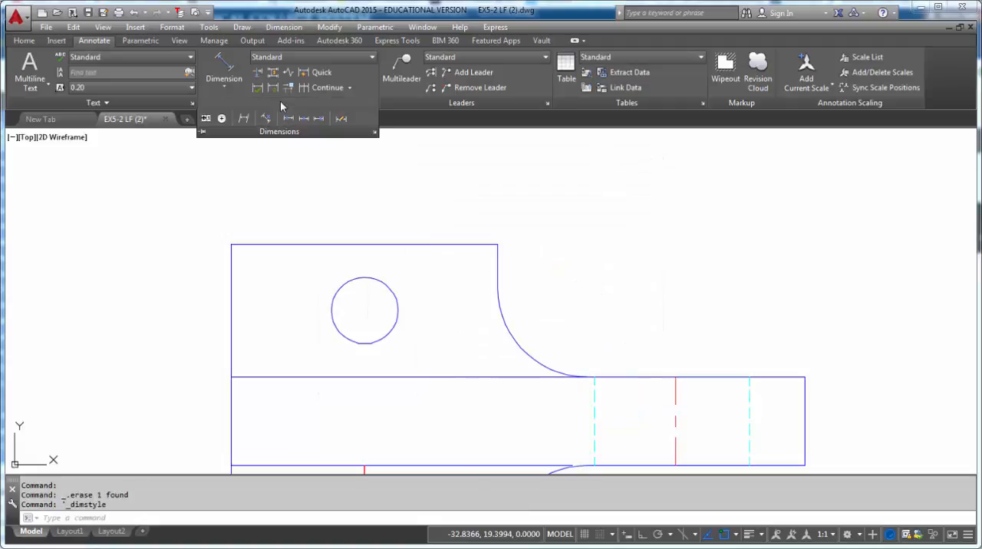
pyautogui.click(222, 119)
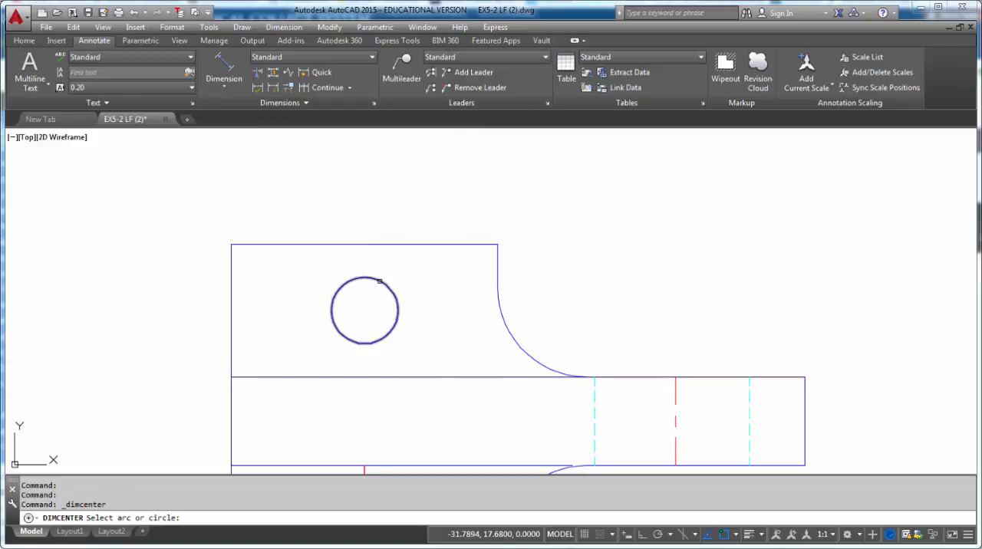
pyautogui.click(379, 281)
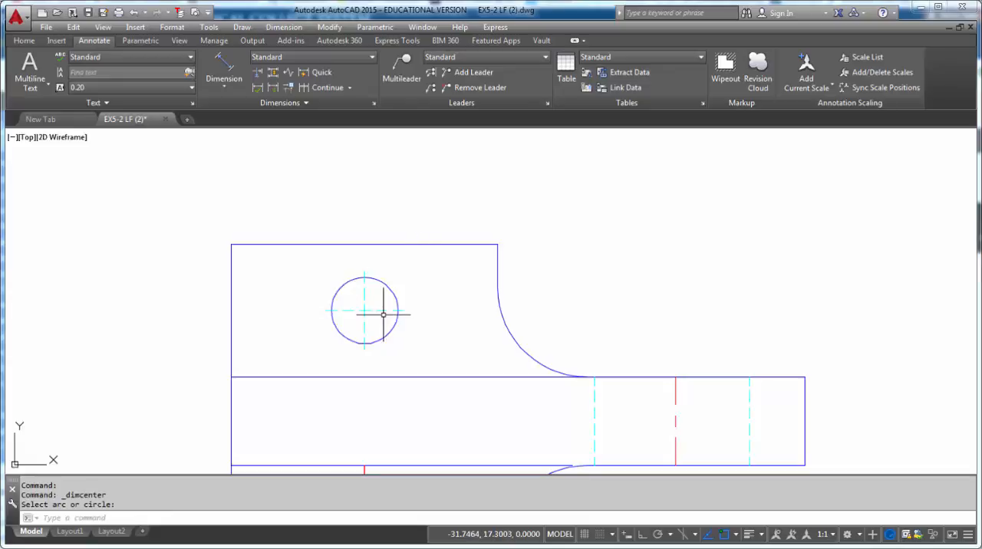
# - Move the upper small hole's new center mark lines to the center layer and clear the selection
pyautogui.click(24, 41)
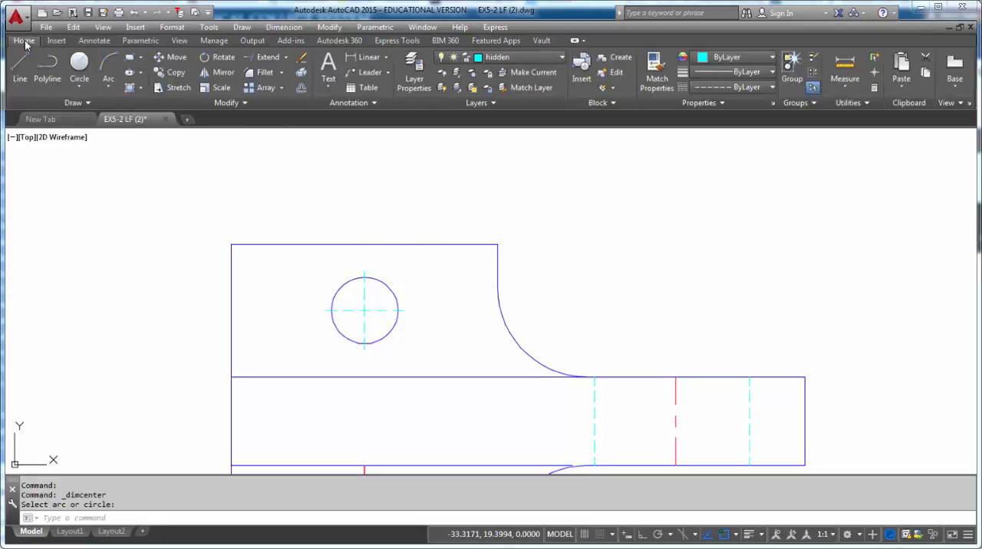
pyautogui.click(386, 292)
pyautogui.click(350, 326)
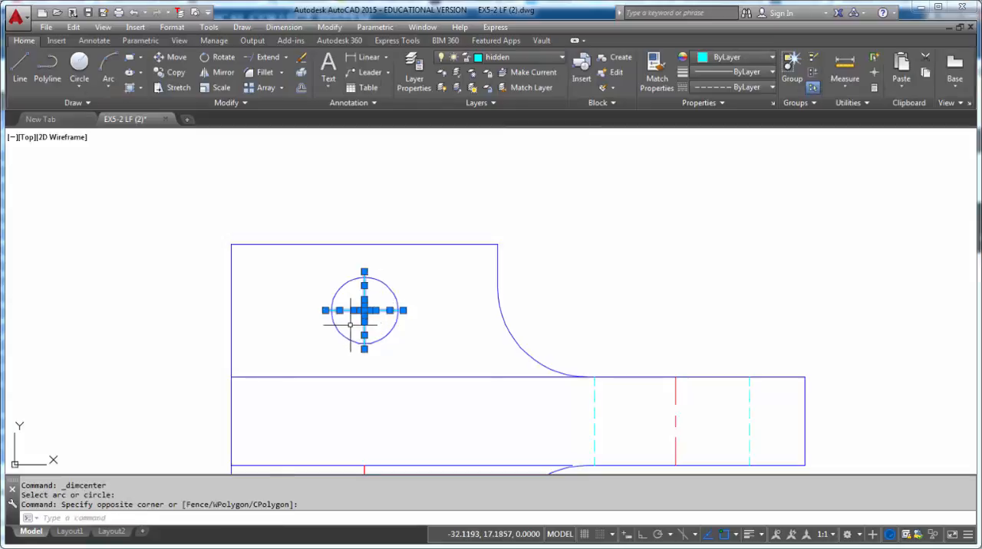
pyautogui.click(506, 57)
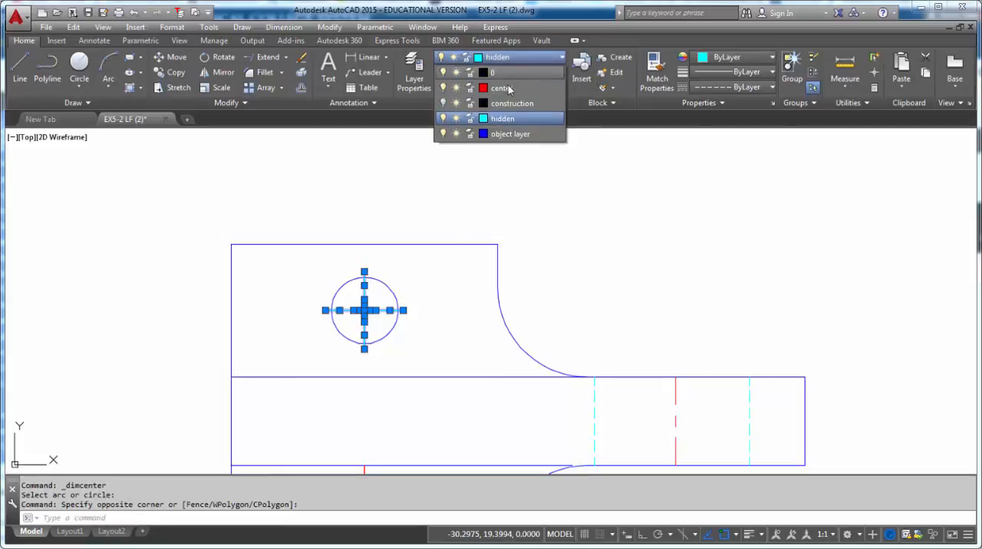
pyautogui.click(502, 88)
pyautogui.press('Escape')
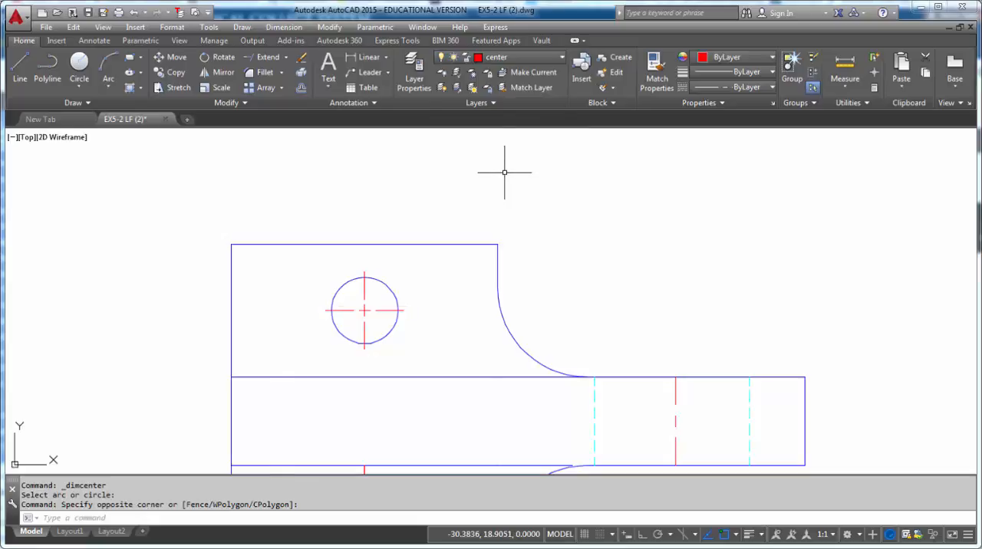
# - Erase the existing centerlines through the large hole in the front view
pyautogui.scroll(-4, 415, 299)
pyautogui.moveTo(417, 336); pyautogui.dragTo(424, 258, button='middle')
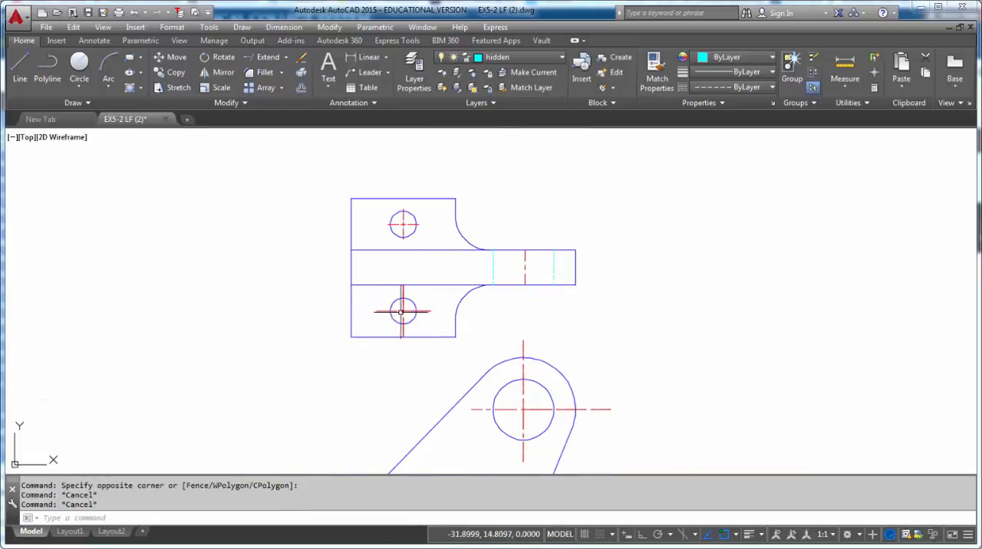
pyautogui.moveTo(406, 310); pyautogui.dragTo(339, 239, button='middle')
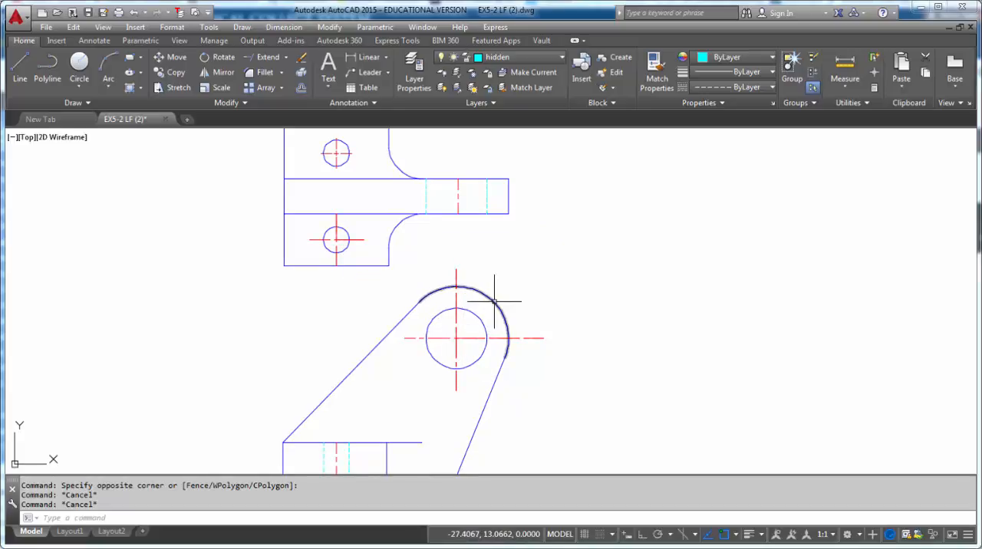
pyautogui.moveTo(494, 302)
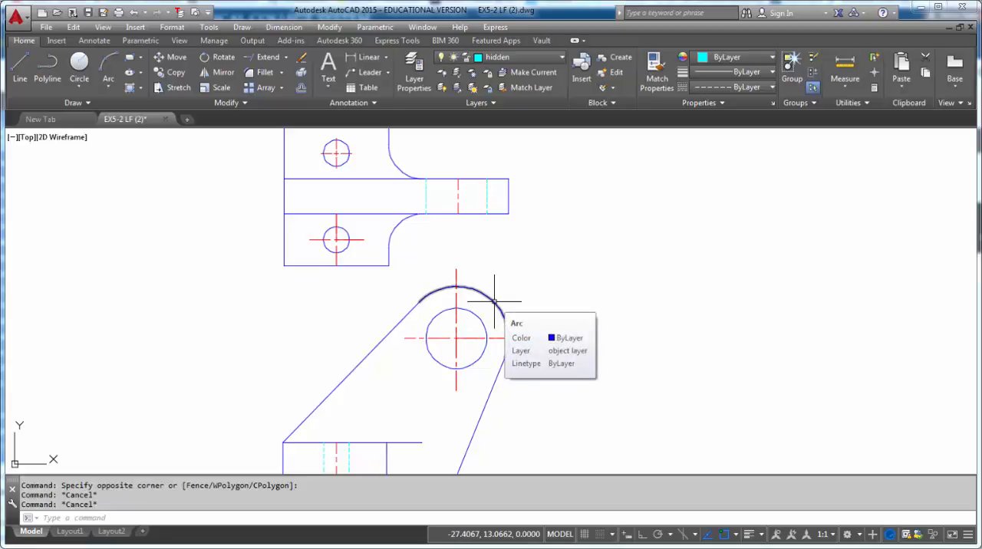
pyautogui.click(471, 320)
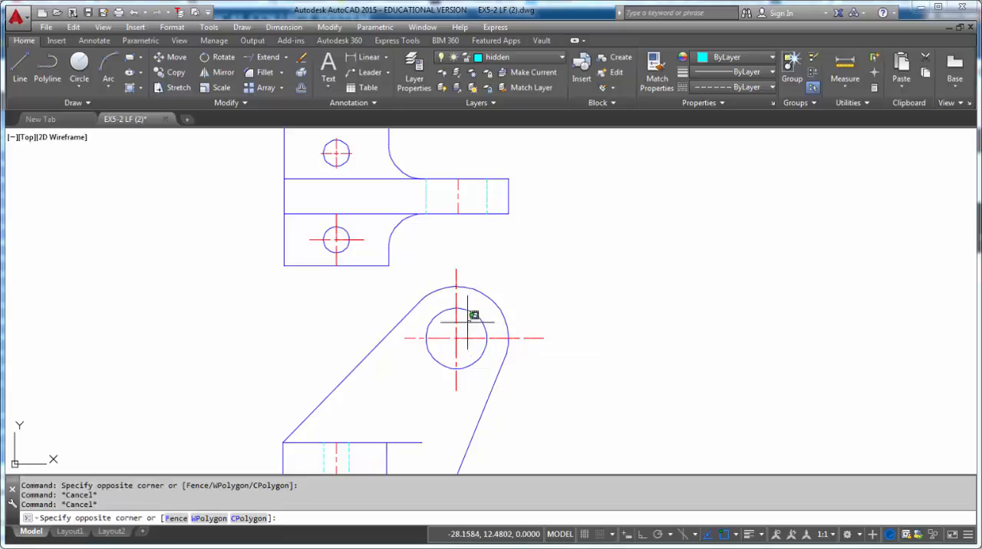
pyautogui.click(440, 352)
pyautogui.press('Delete')
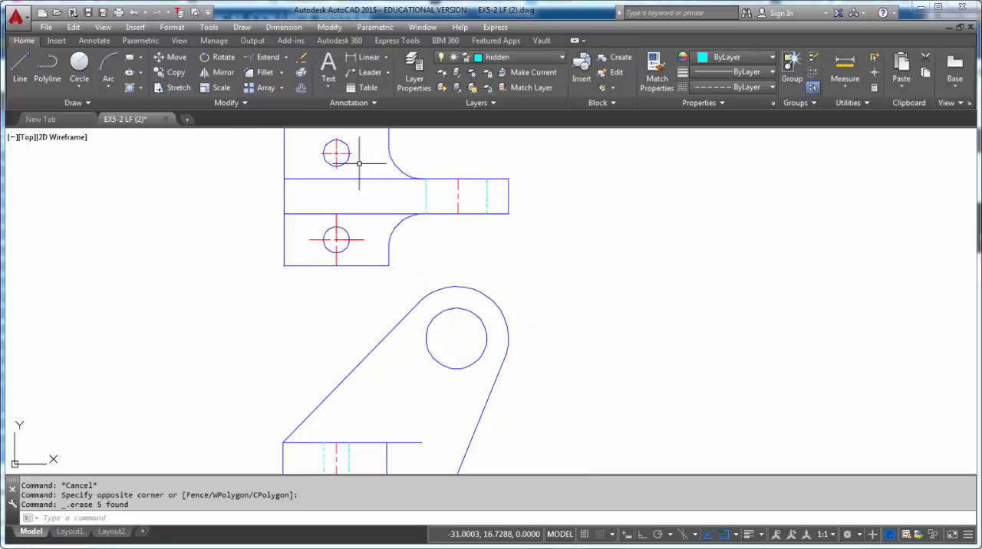
# - Add a center mark to the outer arc around the large hole in the front view
pyautogui.click(95, 41)
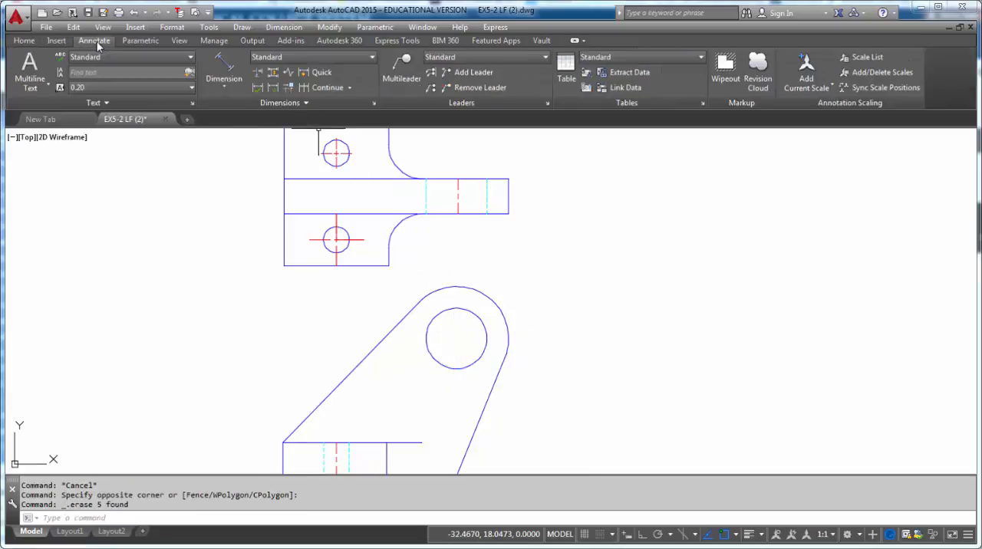
pyautogui.click(265, 102)
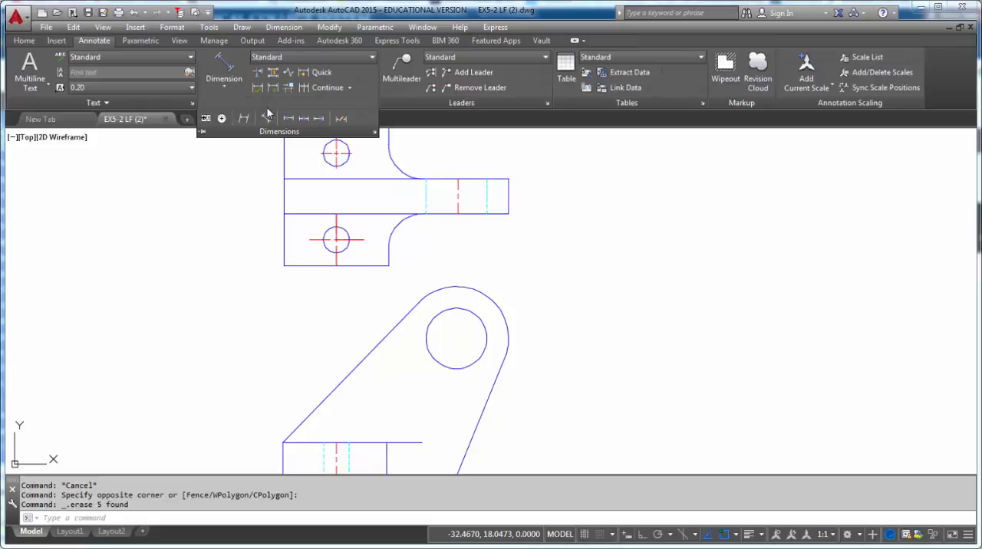
pyautogui.click(220, 119)
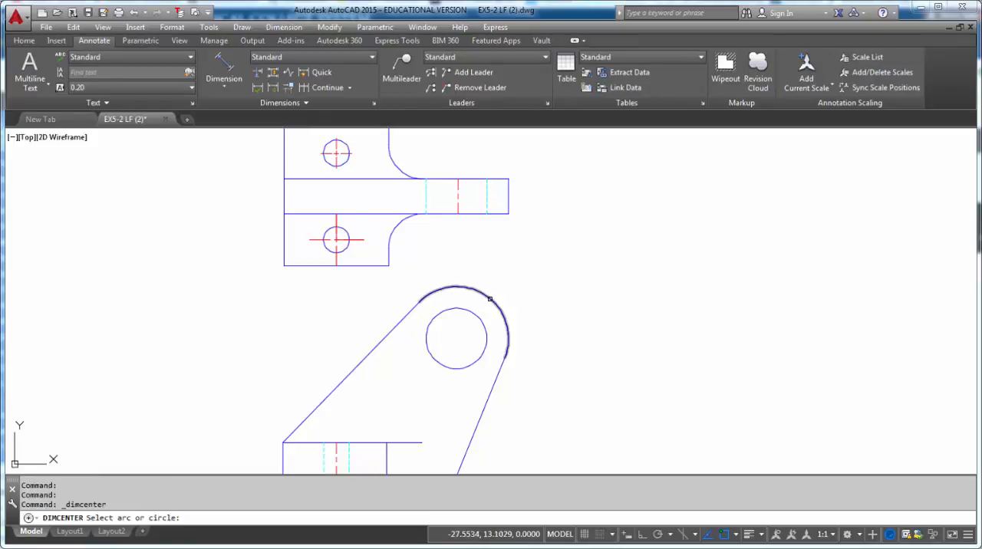
# - Move the large hole's new center mark lines in the front view to the center layer and clear the selection
pyautogui.click(463, 333)
pyautogui.click(448, 349)
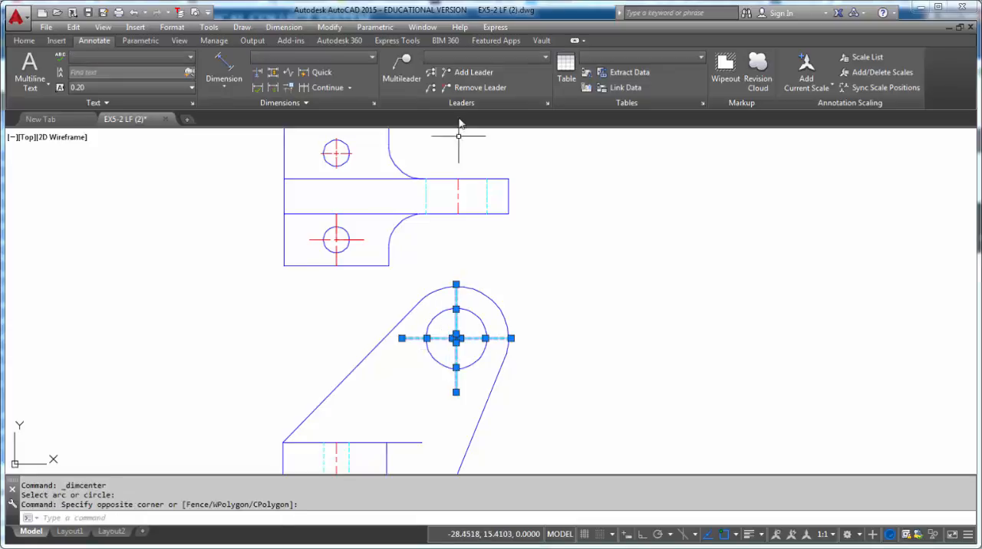
pyautogui.click(33, 40)
pyautogui.click(507, 57)
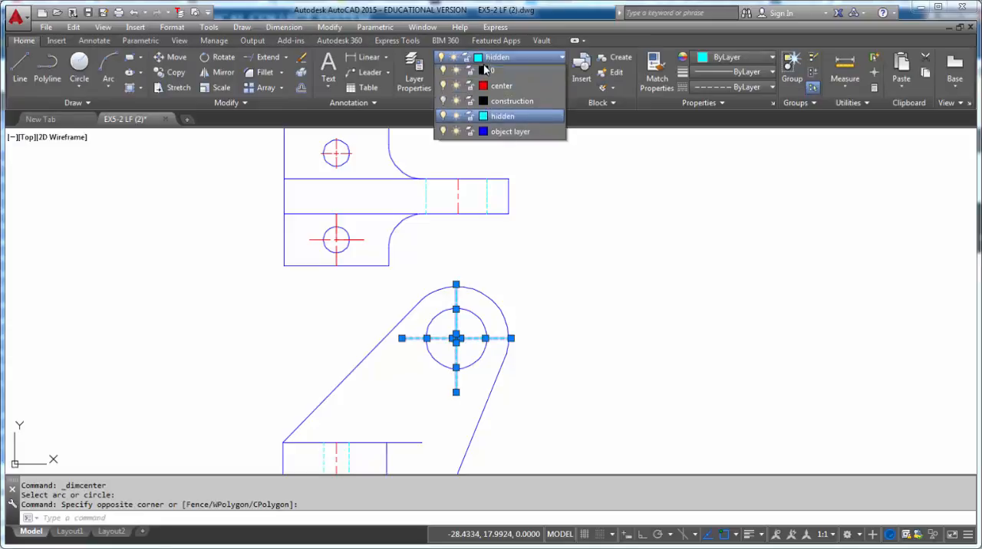
pyautogui.click(483, 72)
pyautogui.click(499, 88)
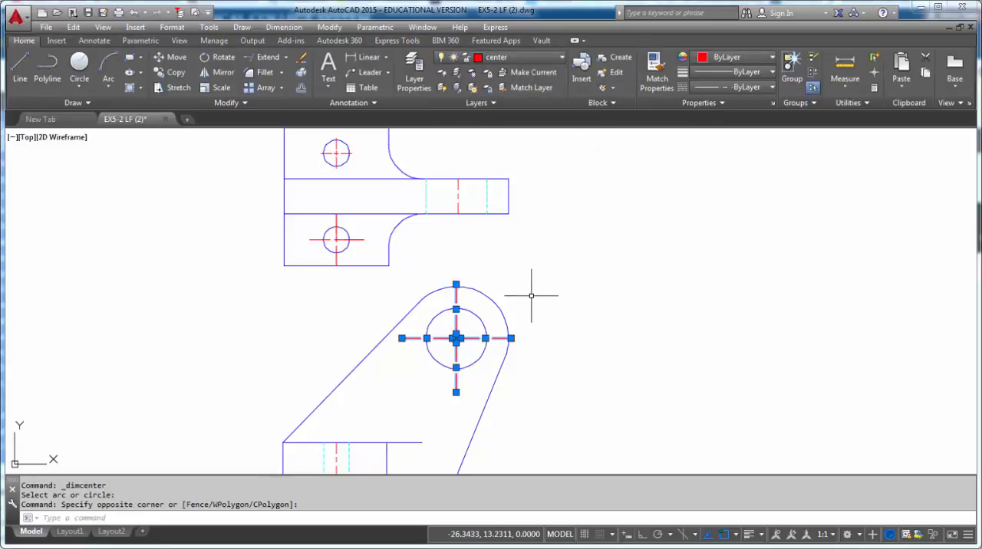
pyautogui.press('Escape')
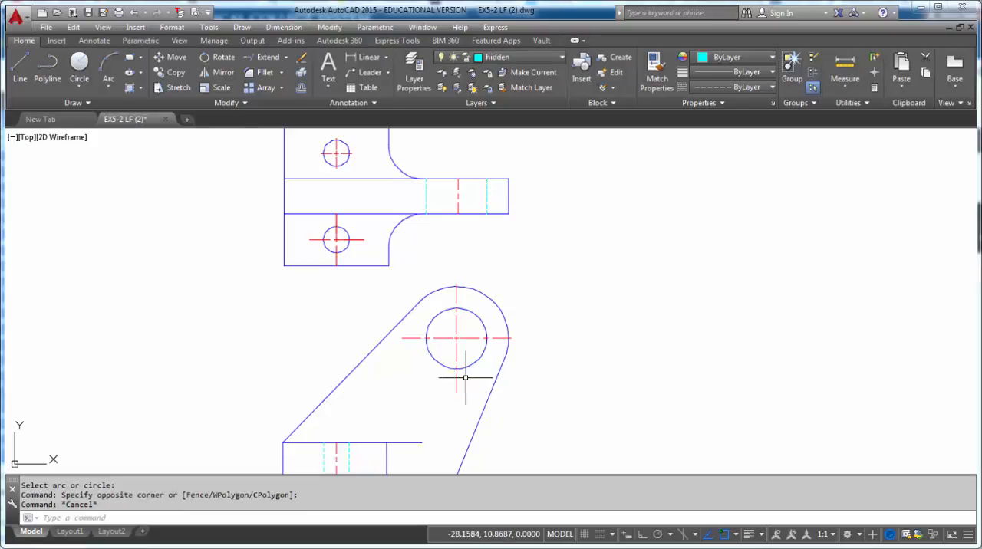
# - Stretch both ends of the large hole's centerline in the top view past the upper and lower edges of the arm
pyautogui.moveTo(463, 365); pyautogui.dragTo(463, 337, button='middle')
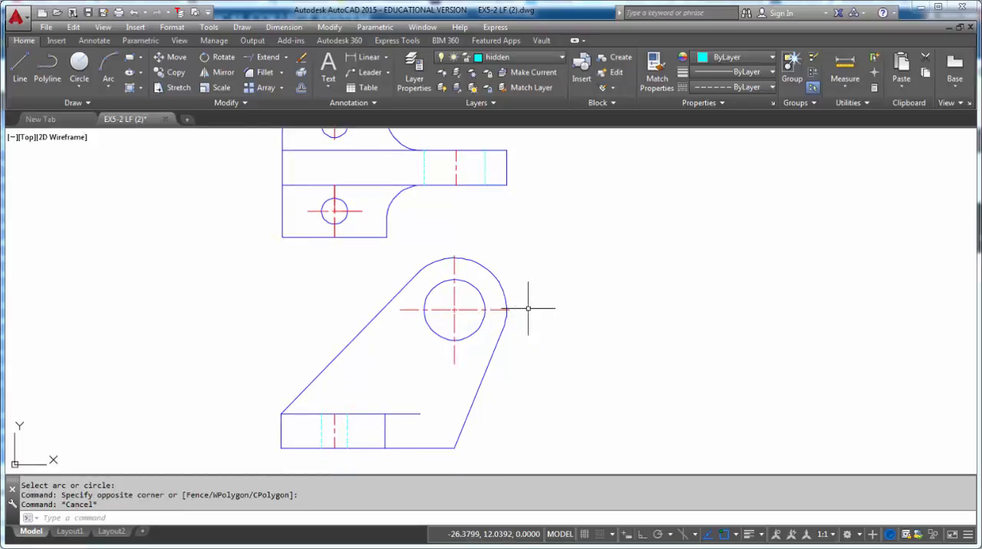
pyautogui.moveTo(470, 339); pyautogui.dragTo(522, 373, button='middle')
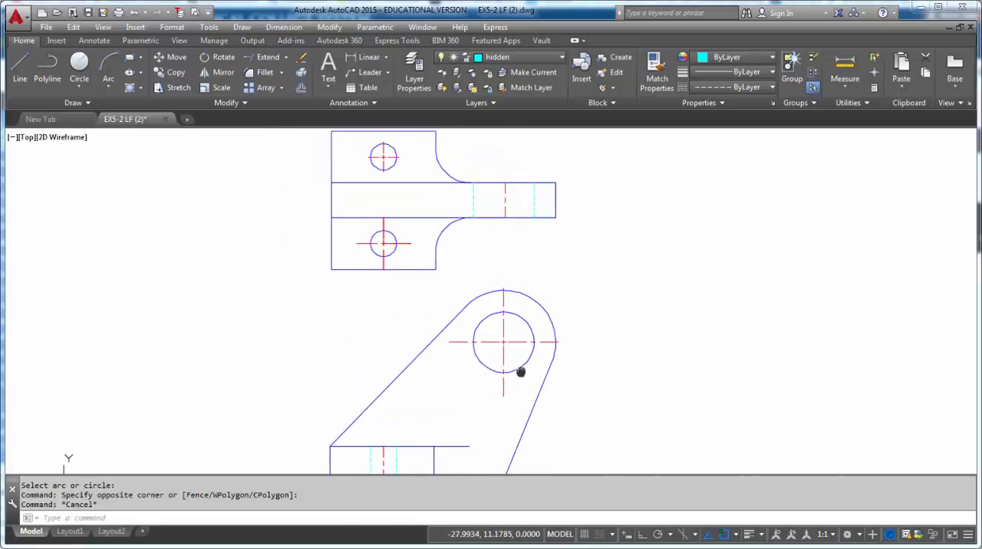
pyautogui.moveTo(532, 235); pyautogui.dragTo(507, 342, button='middle')
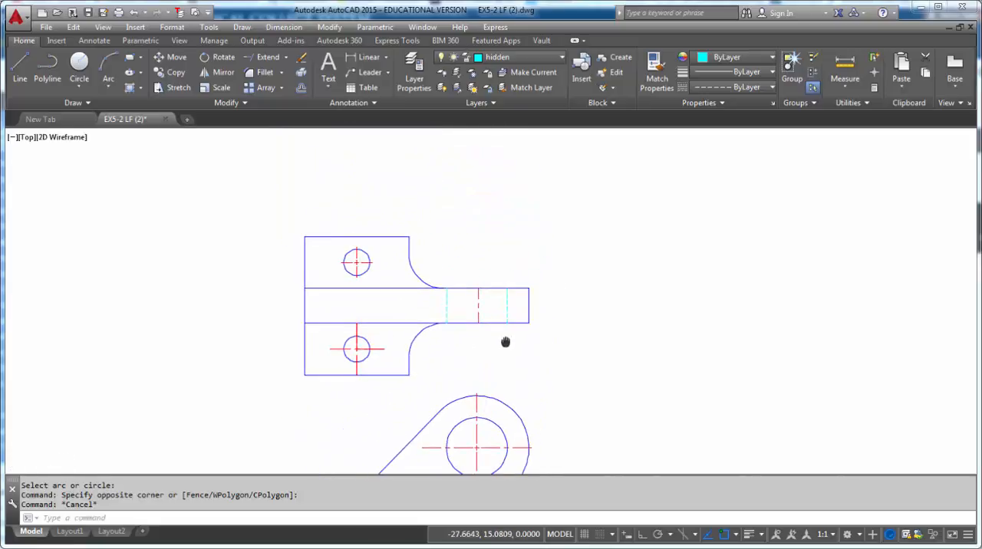
pyautogui.scroll(6, 491, 329)
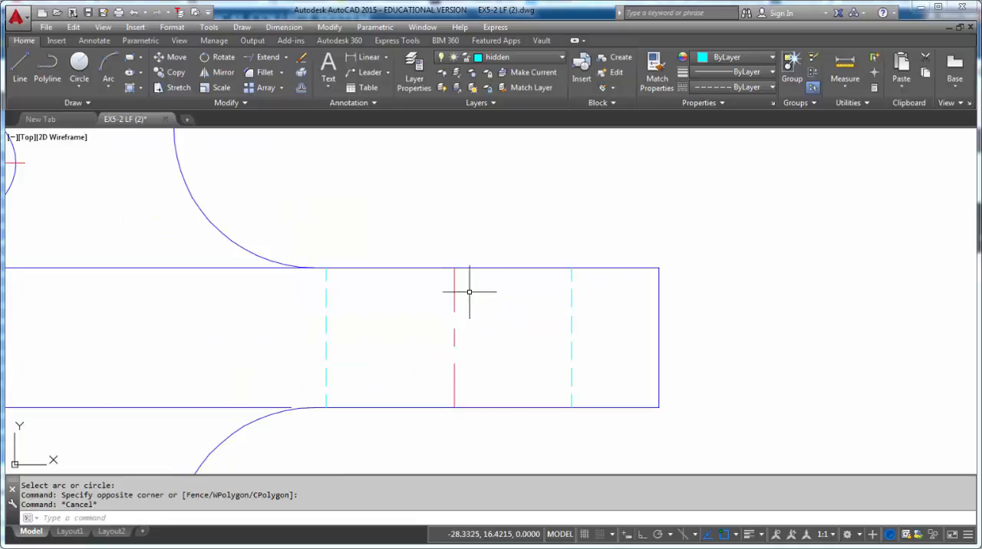
pyautogui.click(454, 281)
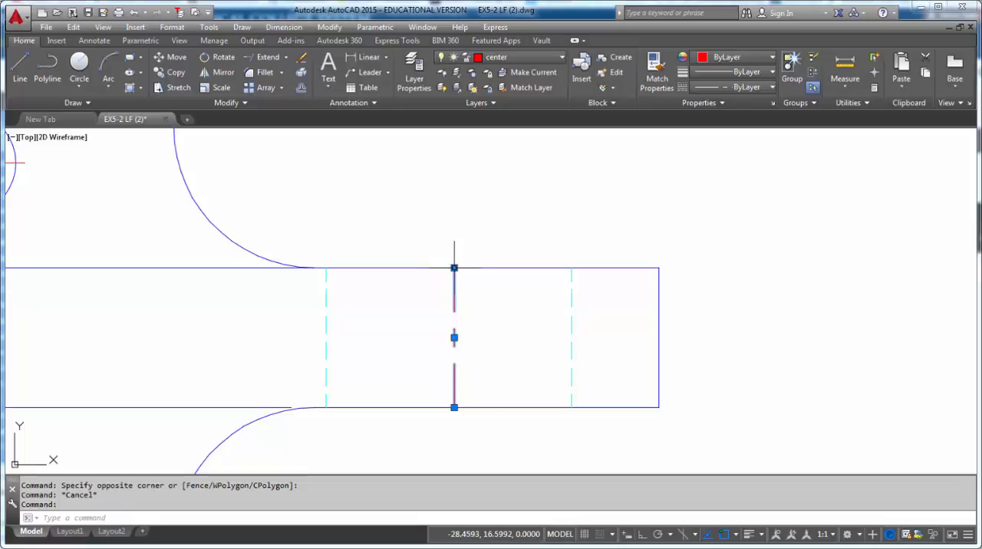
pyautogui.click(454, 268)
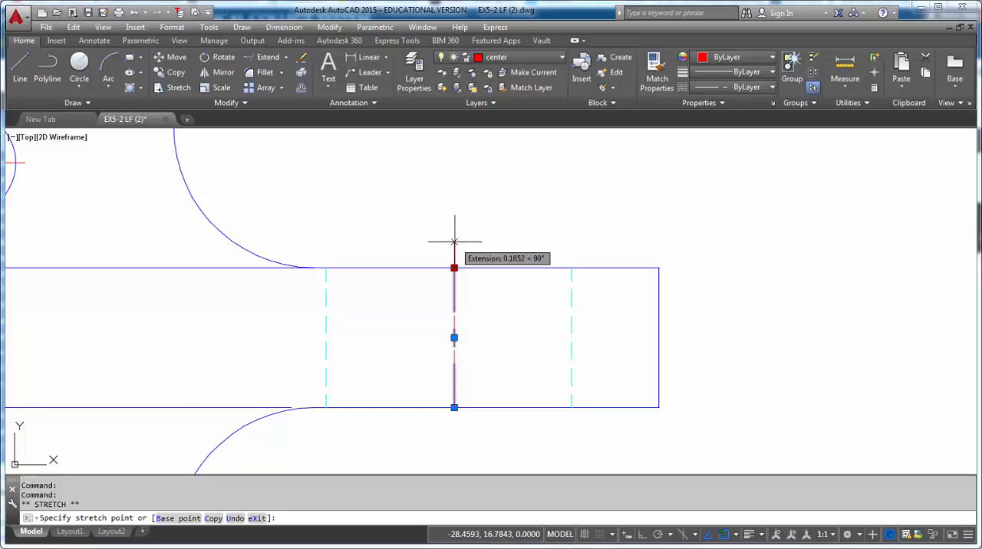
pyautogui.click(454, 227)
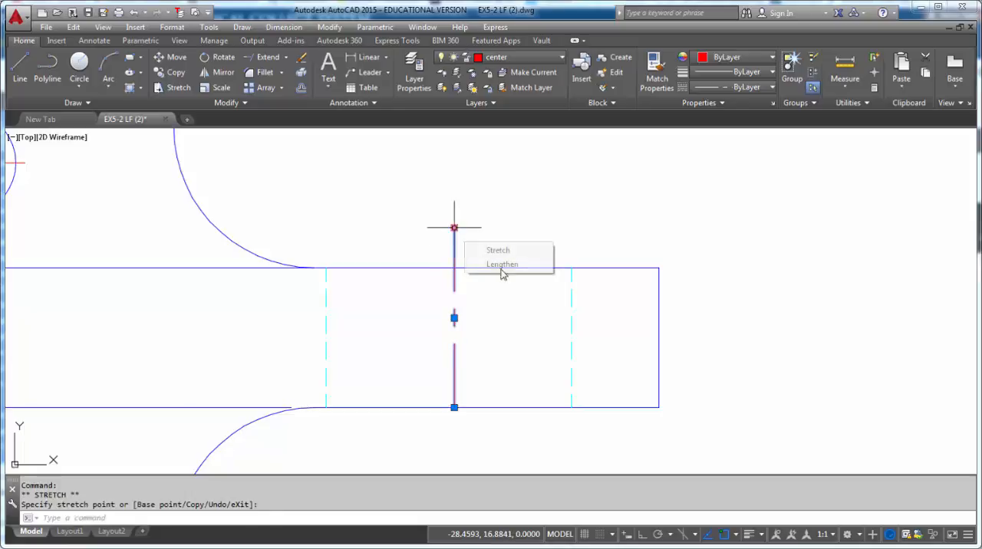
pyautogui.moveTo(504, 270); pyautogui.dragTo(497, 225, button='middle')
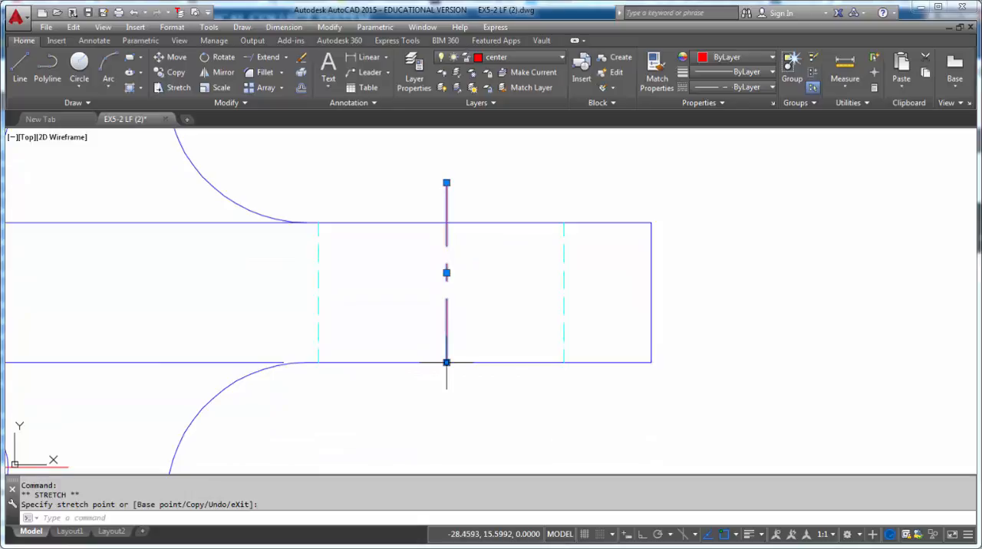
pyautogui.click(446, 362)
pyautogui.click(447, 386)
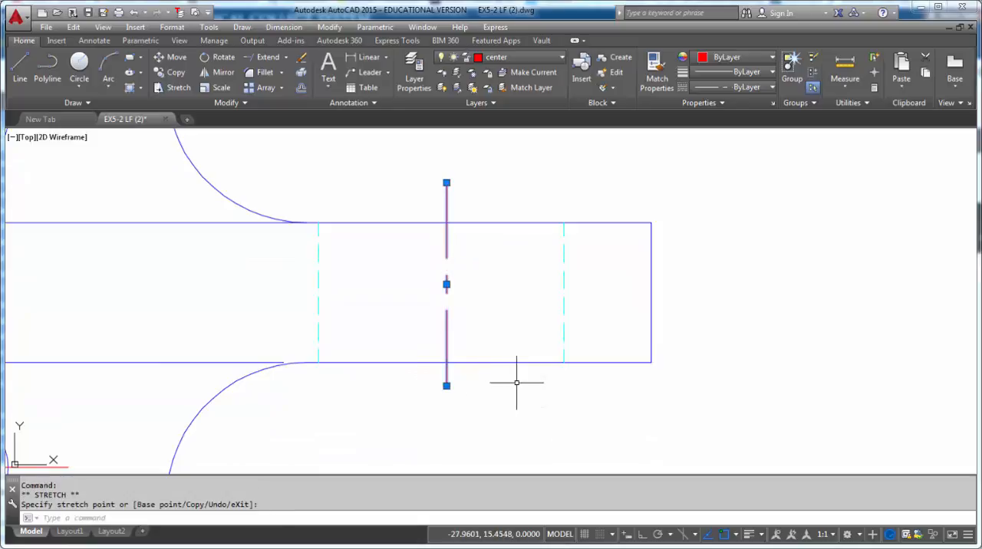
pyautogui.press('Escape')
pyautogui.press('Escape')
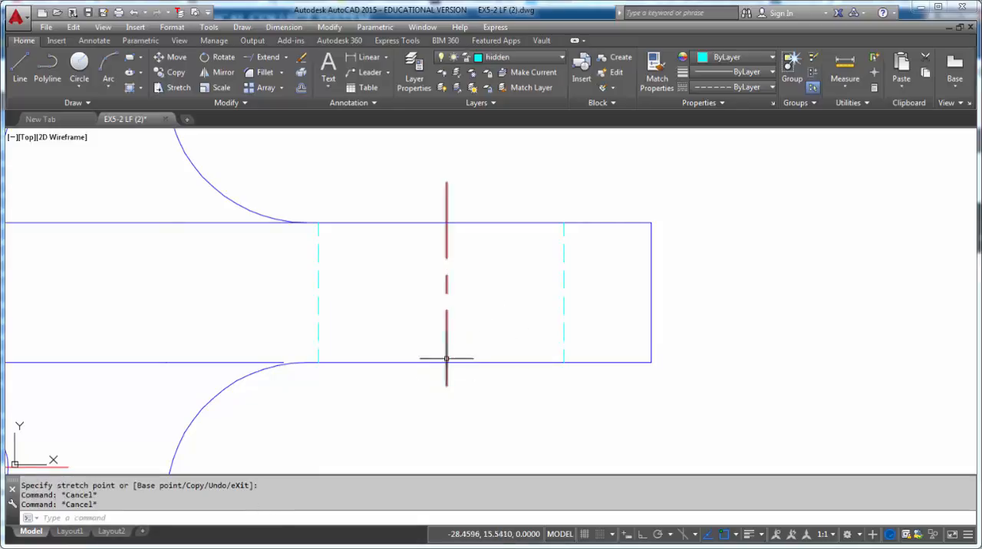
# - Shorten the upper end of the top view's arm centerline vertically, with object snap off and ortho on
pyautogui.click(447, 188)
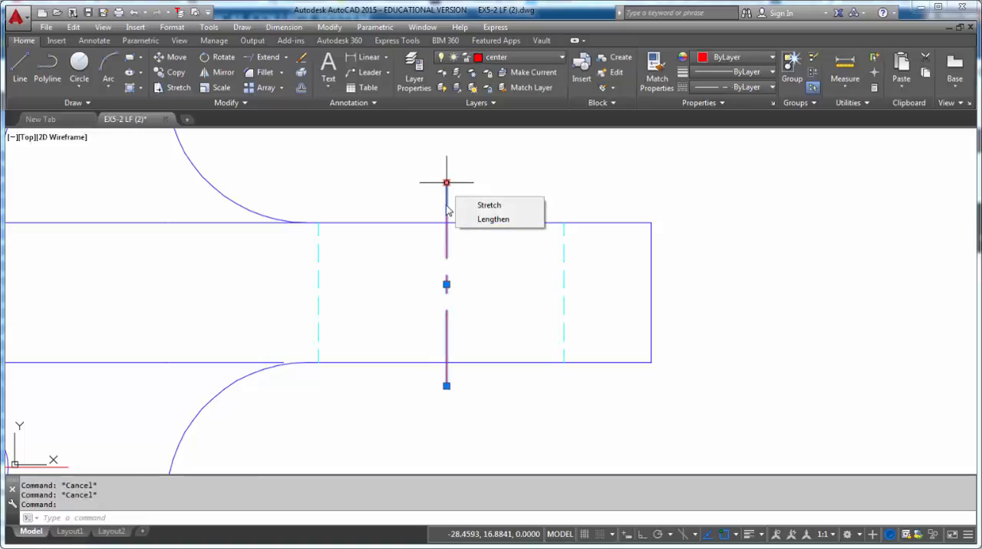
pyautogui.click(446, 182)
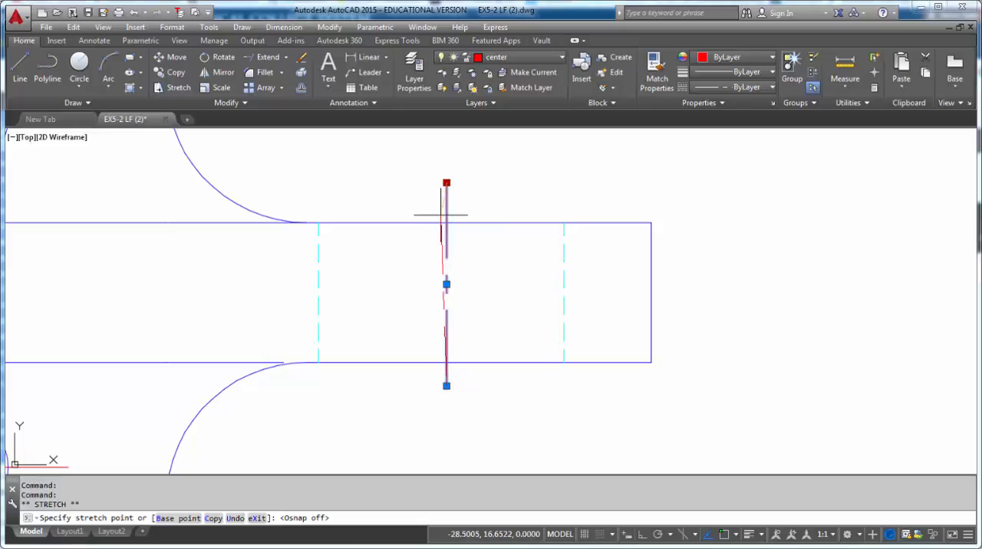
pyautogui.press('F8')
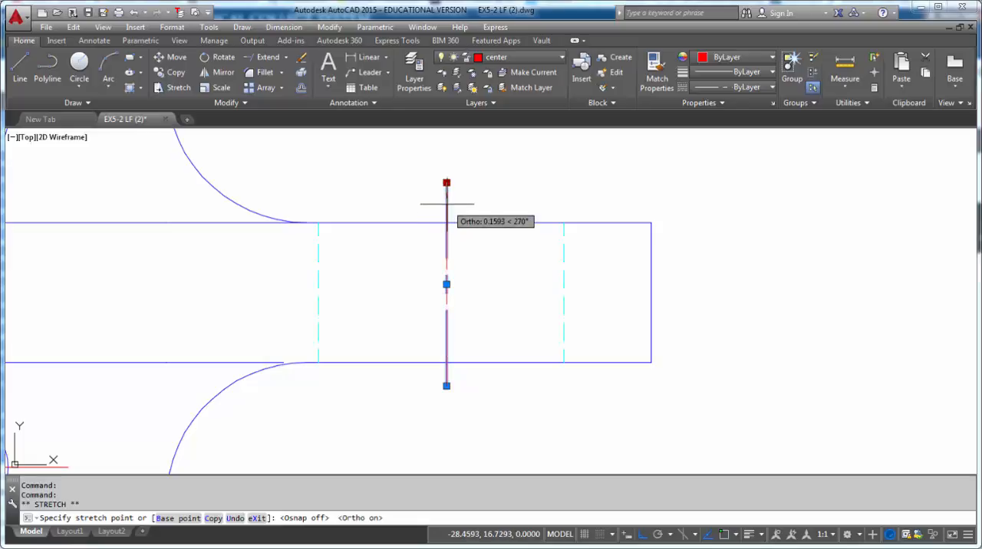
pyautogui.click(446, 208)
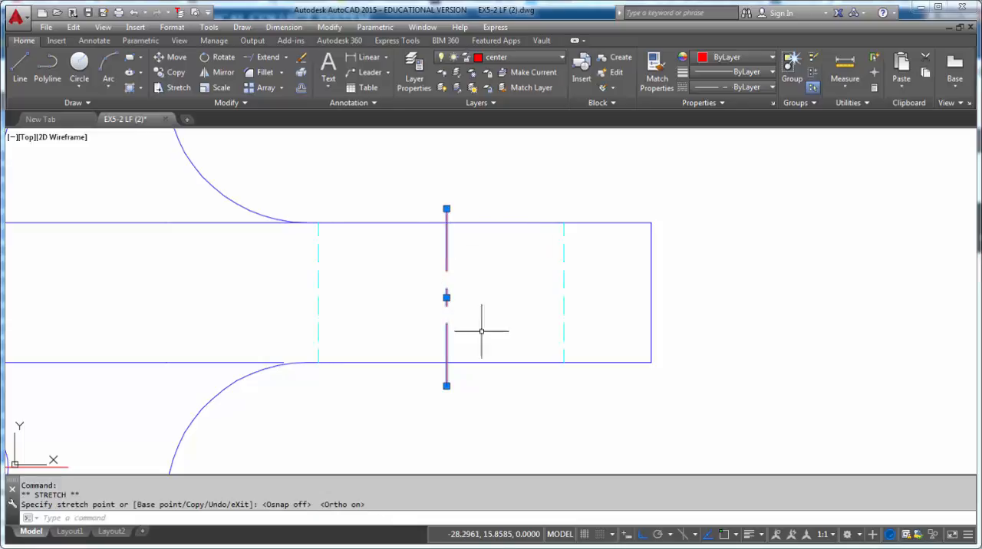
pyautogui.press('Escape')
pyautogui.scroll(-8, 514, 359)
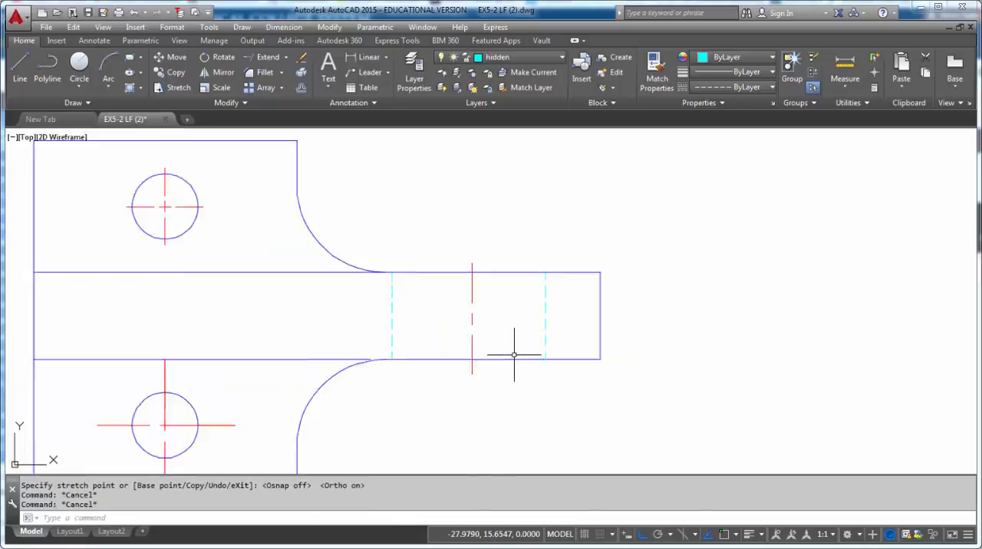
# - On the object layer, draw a vertical line about 10.5 long from the front view's lower-right corner up through the top view, with object snap on
pyautogui.moveTo(513, 382)
pyautogui.mouseDown(button='middle')
pyautogui.moveTo(510, 263)
pyautogui.moveTo(493, 284)
pyautogui.mouseUp(button='middle')
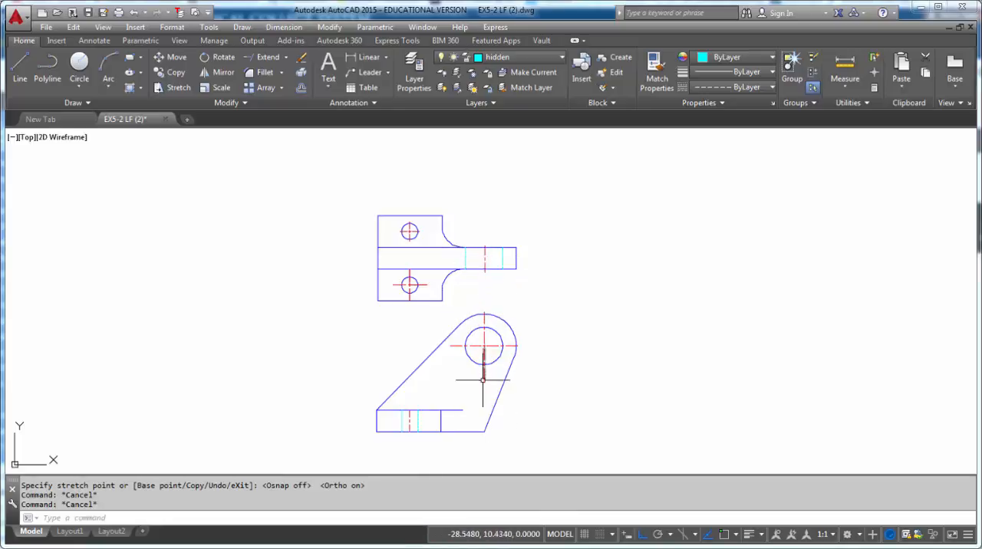
pyautogui.click(543, 55)
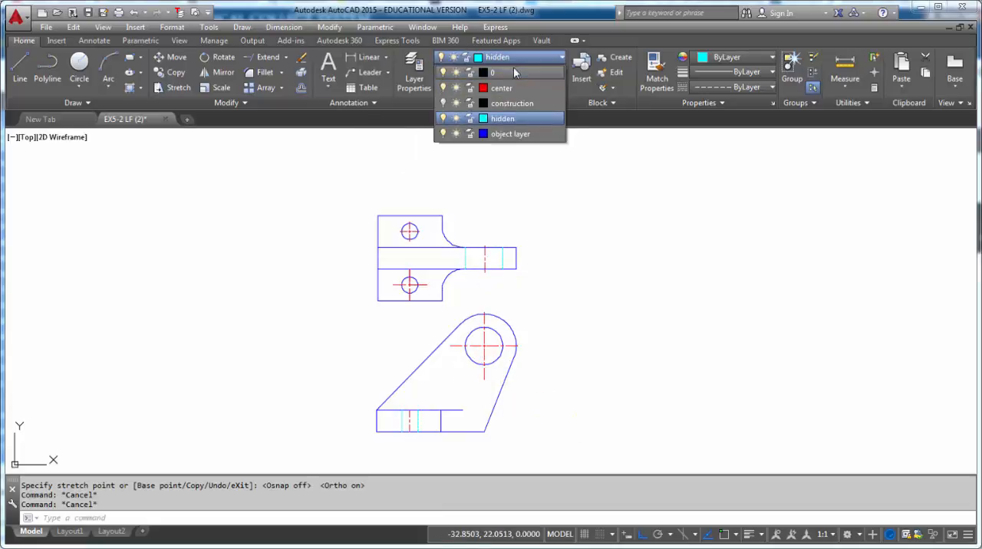
pyautogui.click(504, 135)
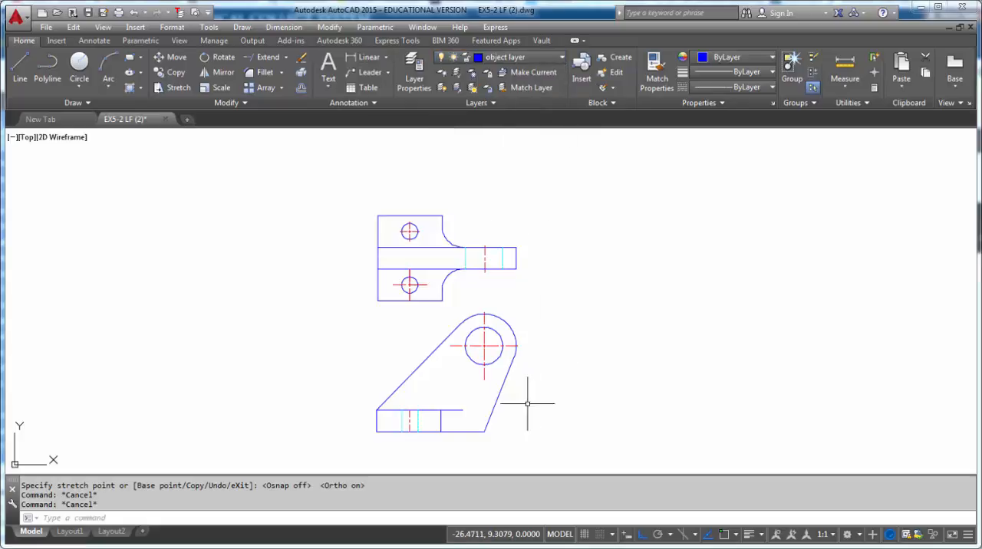
pyautogui.write('L')
pyautogui.press('Return')
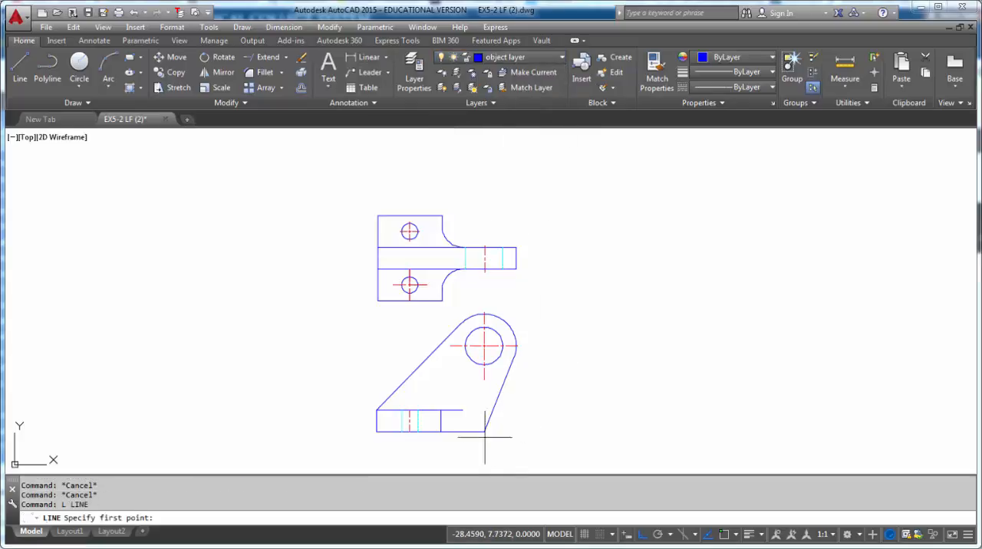
pyautogui.press('F3')
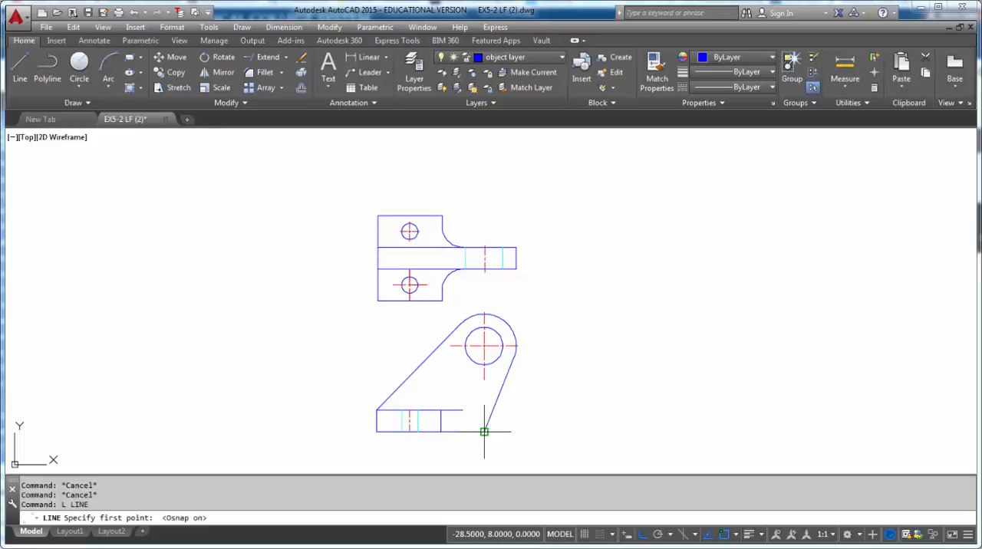
pyautogui.click(485, 431)
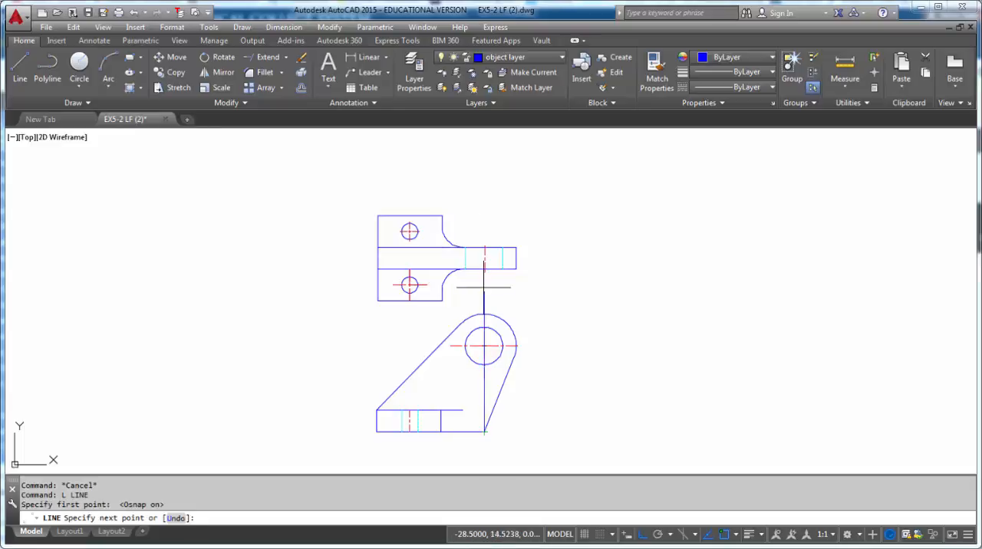
pyautogui.click(479, 209)
pyautogui.press('Escape')
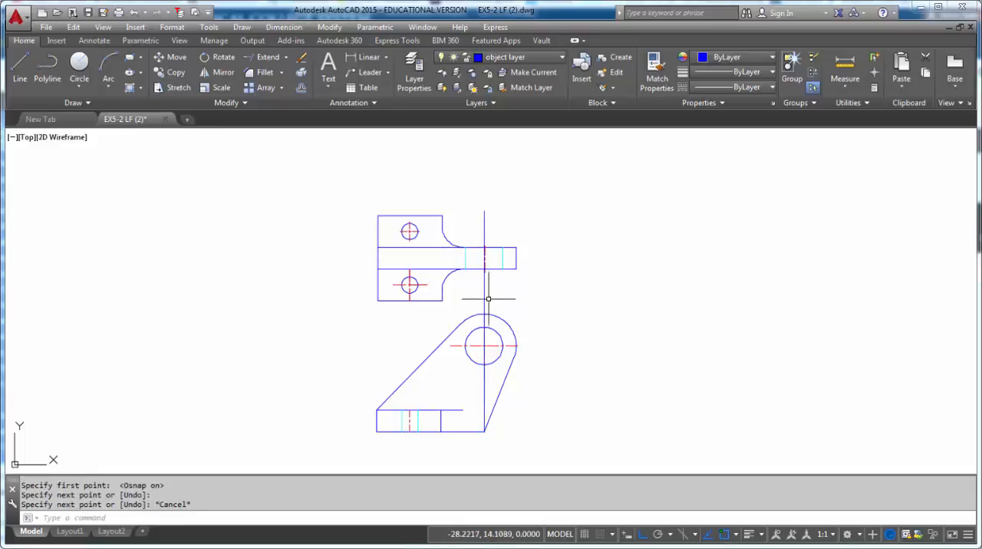
# - Compare the new vertical line with the hole centers and erase the misaligned red centerline on the top view's arm
pyautogui.scroll(2, 488, 290)
pyautogui.scroll(6, 473, 418)
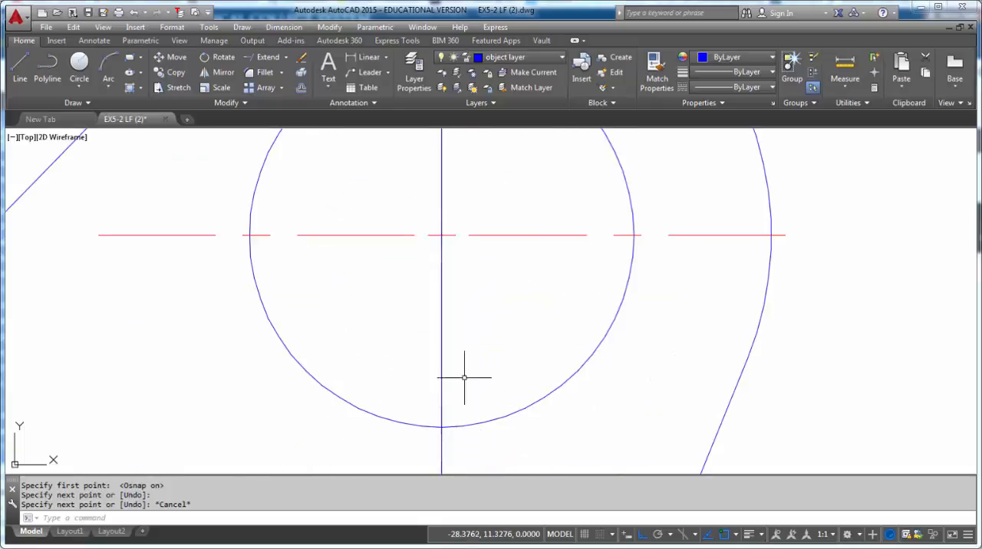
pyautogui.scroll(-3, 445, 364)
pyautogui.scroll(-4, 446, 361)
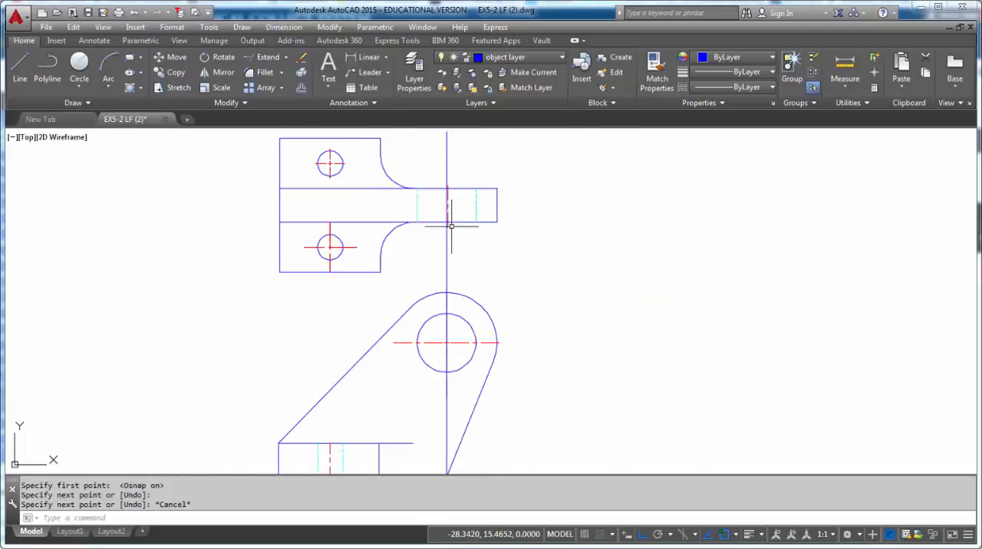
pyautogui.moveTo(452, 227); pyautogui.dragTo(473, 285, button='middle')
pyautogui.scroll(5, 473, 284)
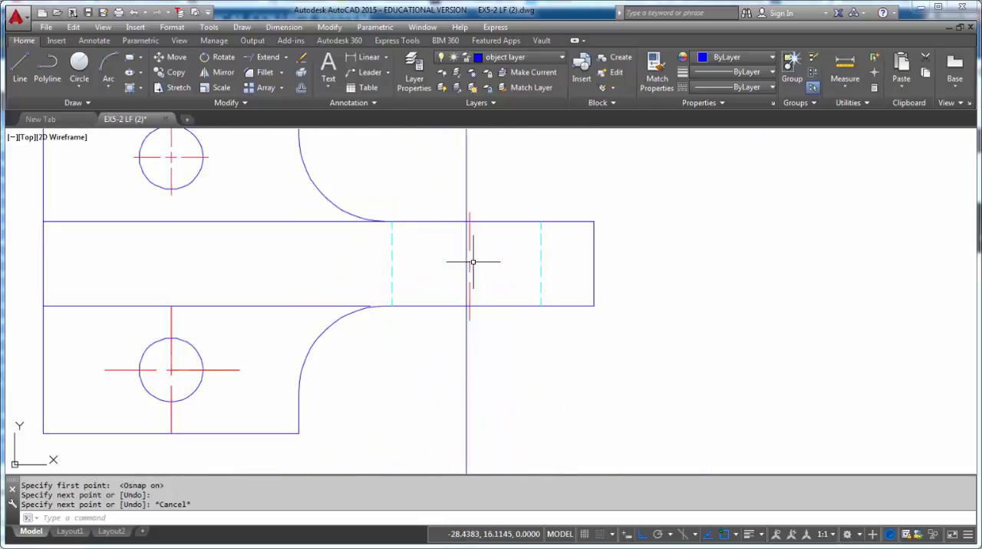
pyautogui.click(466, 299)
pyautogui.press('Delete')
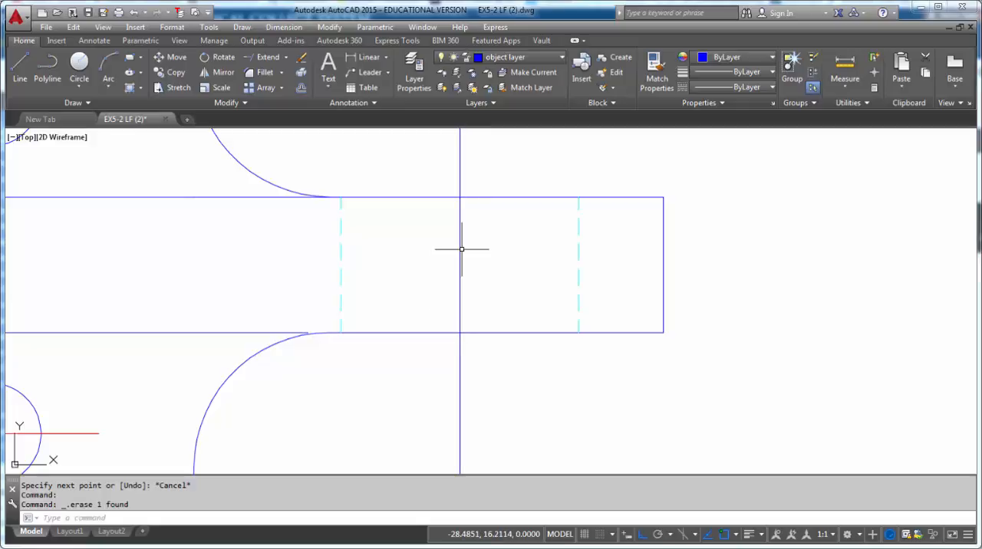
# - Trim the vertical line above and below the arm in the top view, keeping only the segment between its edges
pyautogui.moveTo(460, 248); pyautogui.dragTo(460, 297, button='middle')
pyautogui.scroll(-2, 461, 296)
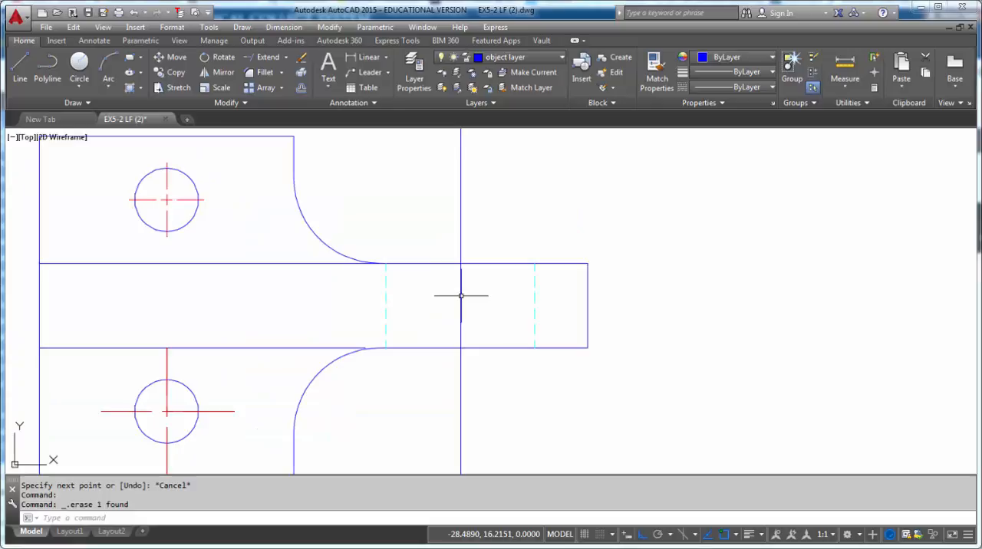
pyautogui.scroll(-2, 460, 296)
pyautogui.scroll(2, 460, 295)
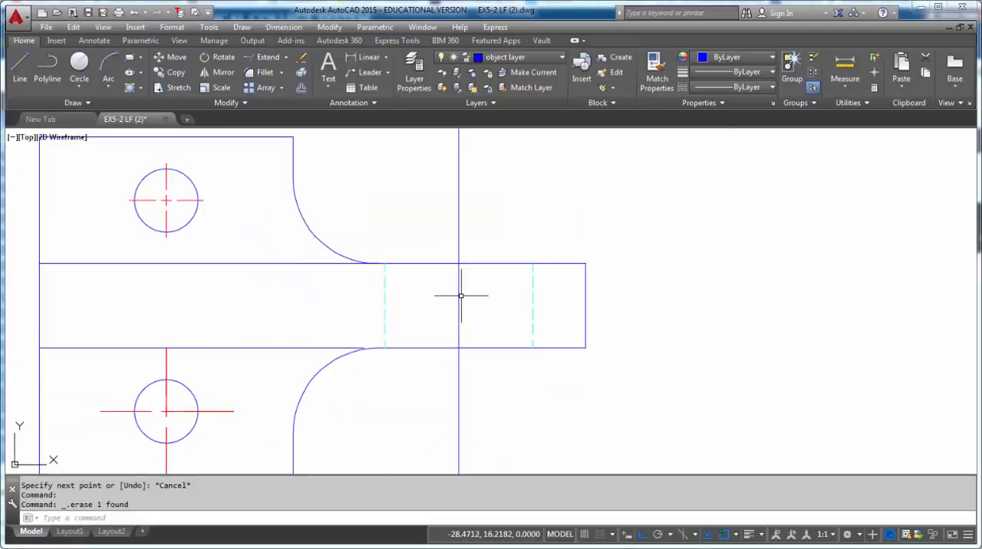
pyautogui.press('Return')
pyautogui.press('Return')
pyautogui.click(460, 247)
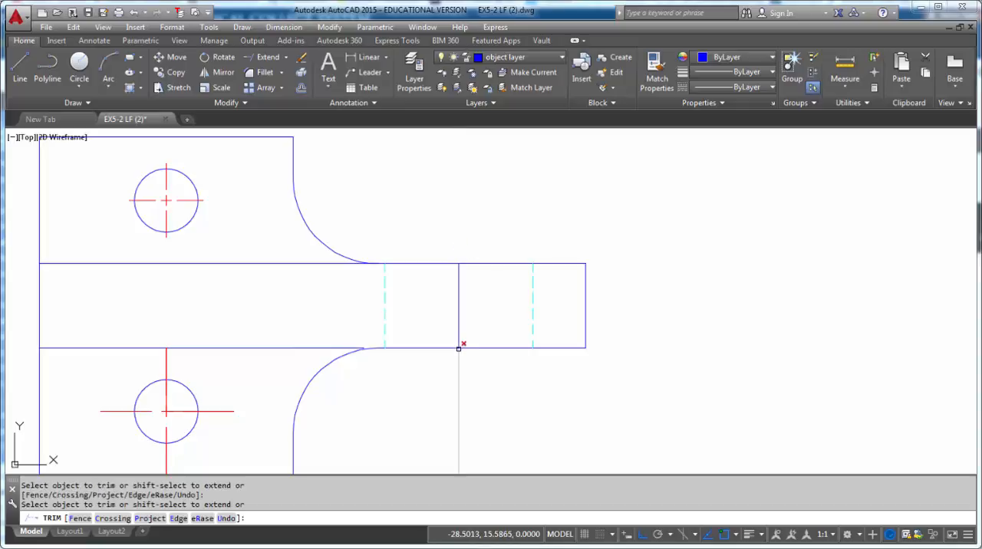
pyautogui.press('Escape')
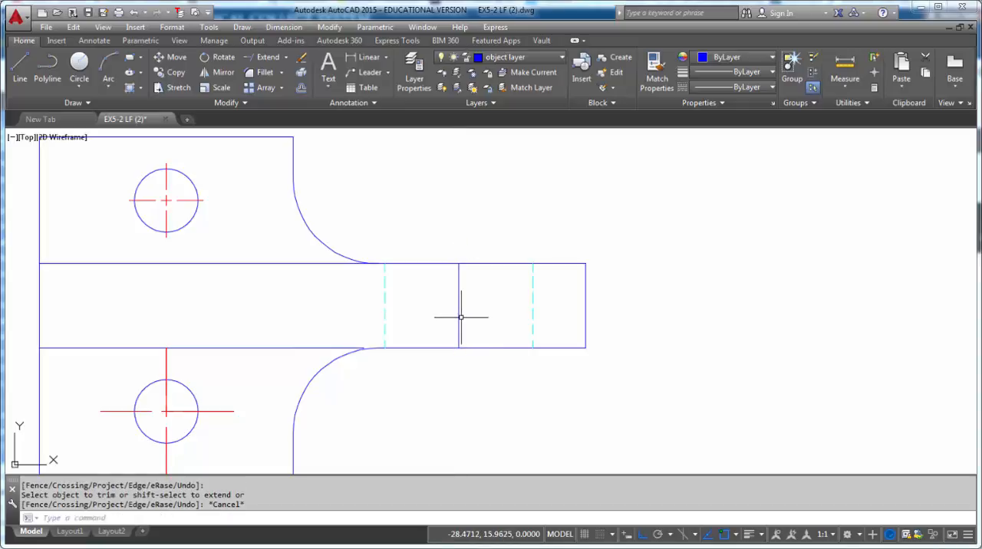
# - Move the vertical line segment in the middle of the top view's arm to the hidden layer
pyautogui.click(459, 318)
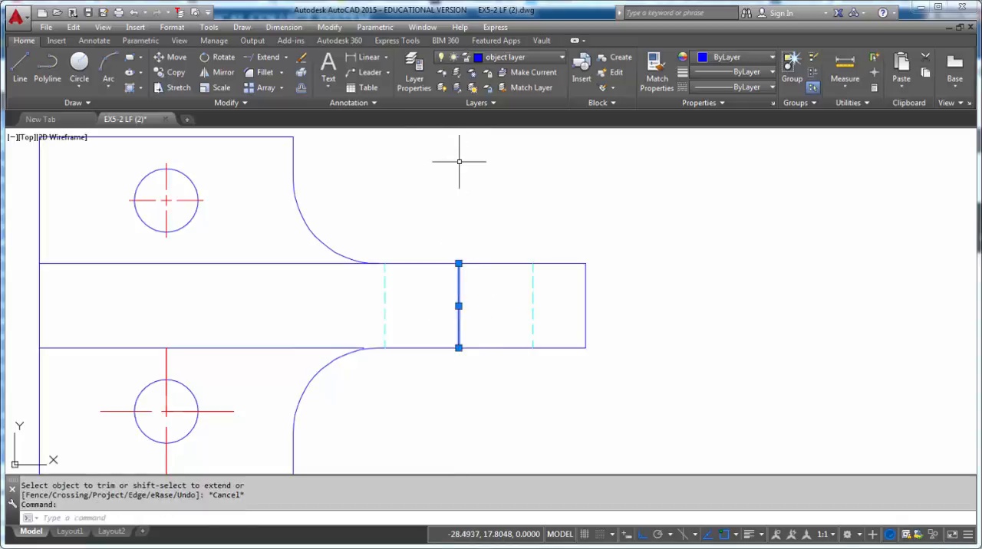
pyautogui.click(511, 61)
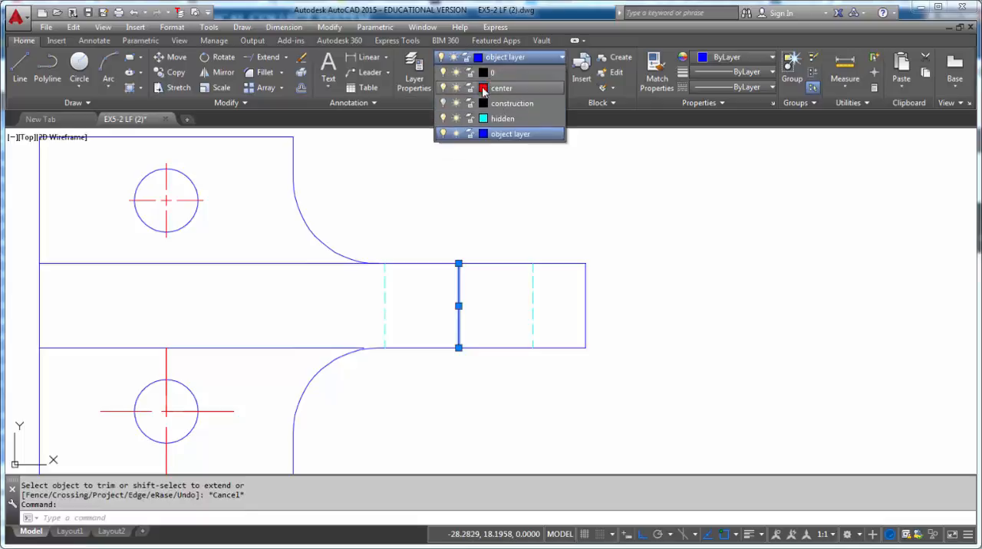
pyautogui.click(497, 119)
pyautogui.press('Escape')
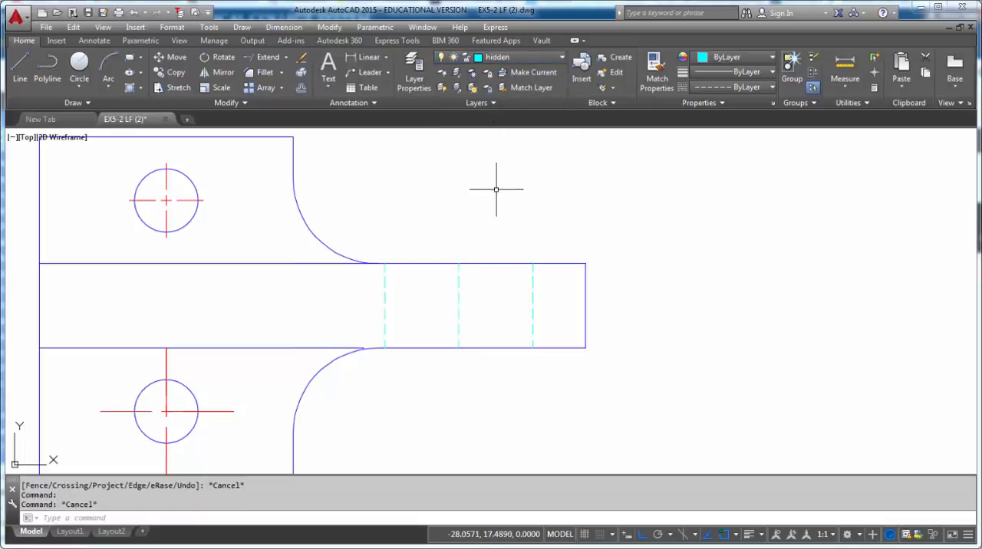
pyautogui.scroll(-6, 471, 300)
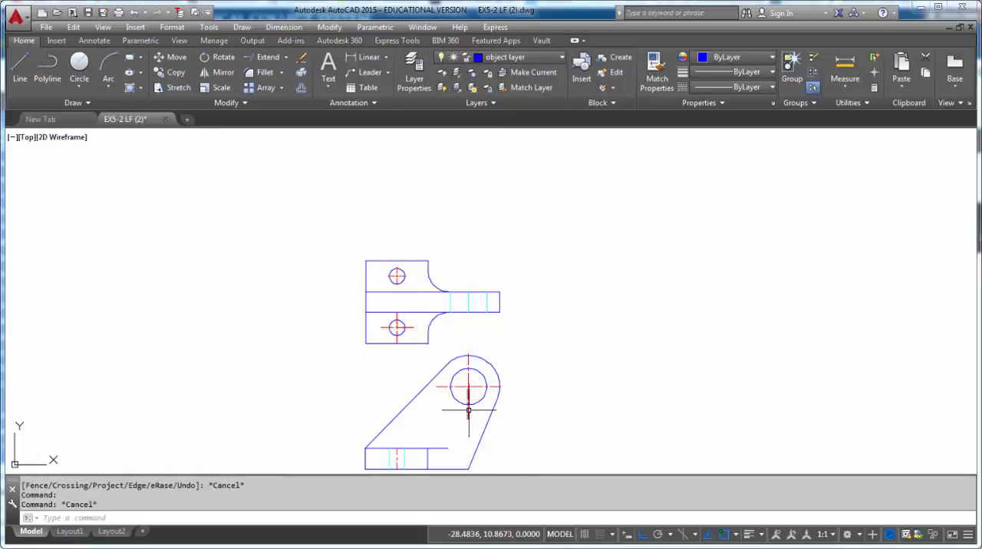
# - On the center layer, draw a short vertical line aligned with the arm's middle hidden line, starting about 0.06 above the arm's upper edge
pyautogui.scroll(6, 460, 288)
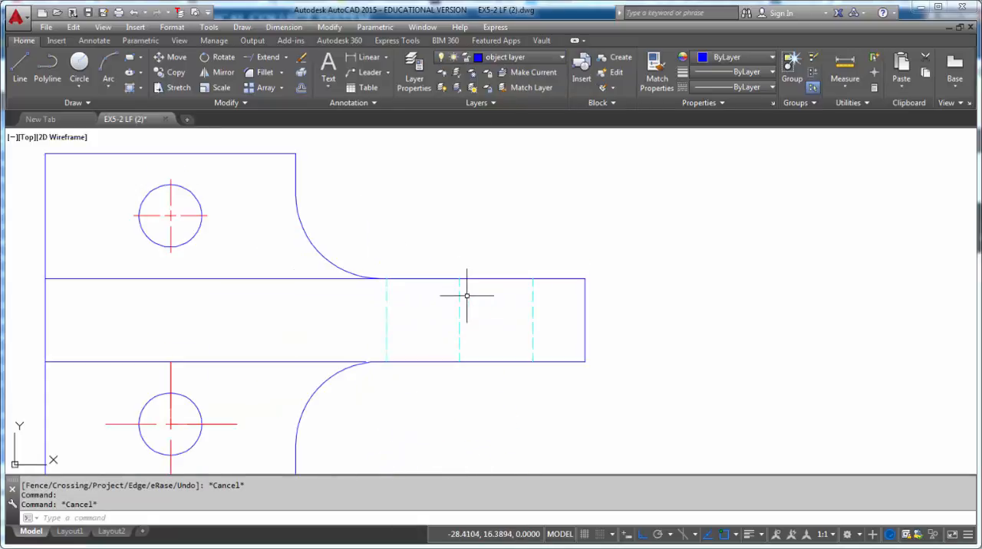
pyautogui.click(528, 57)
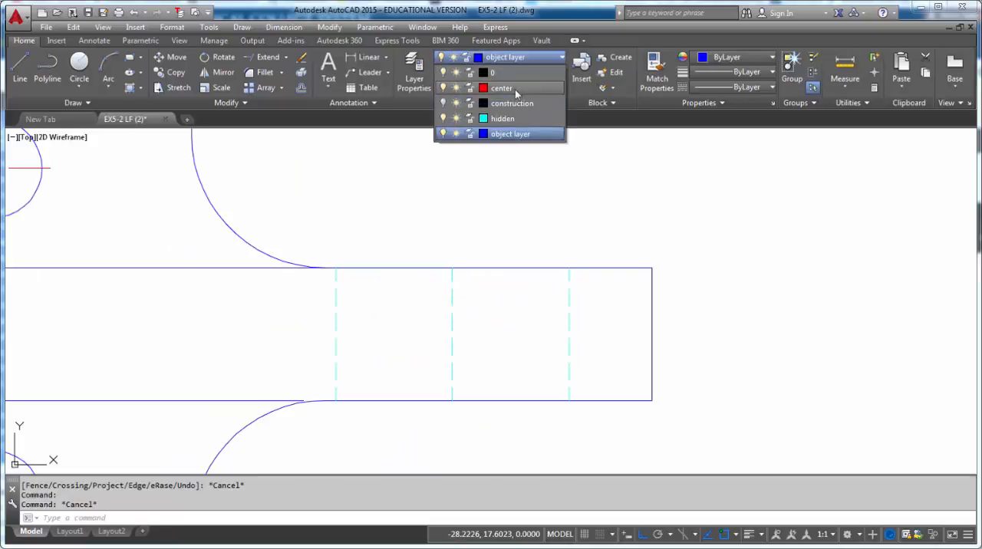
pyautogui.click(513, 89)
pyautogui.press('Escape')
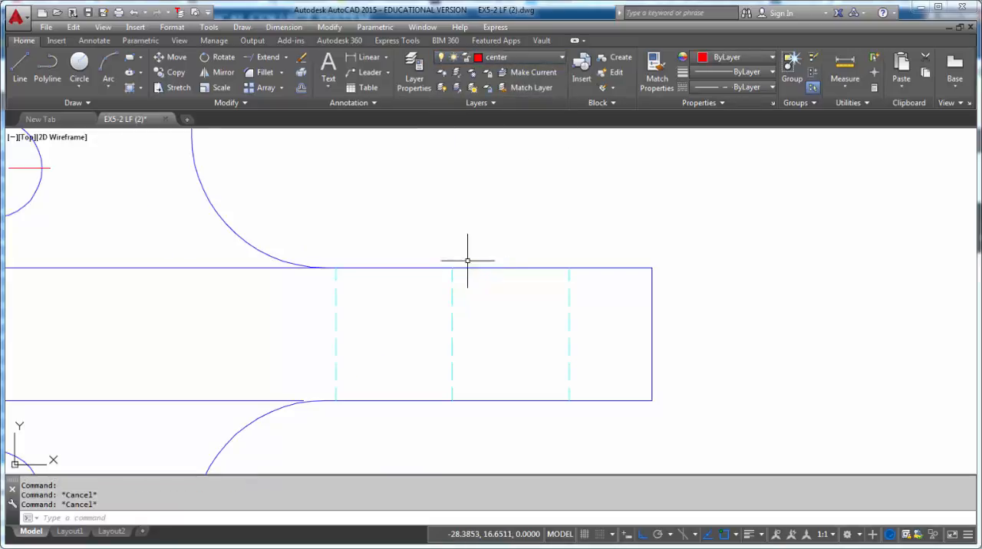
pyautogui.scroll(4, 460, 268)
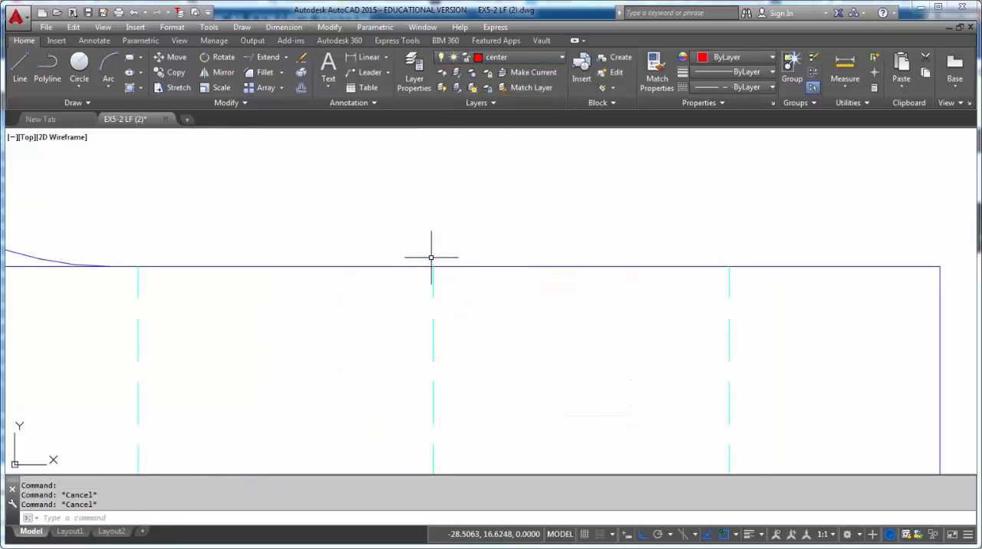
pyautogui.press('Return')
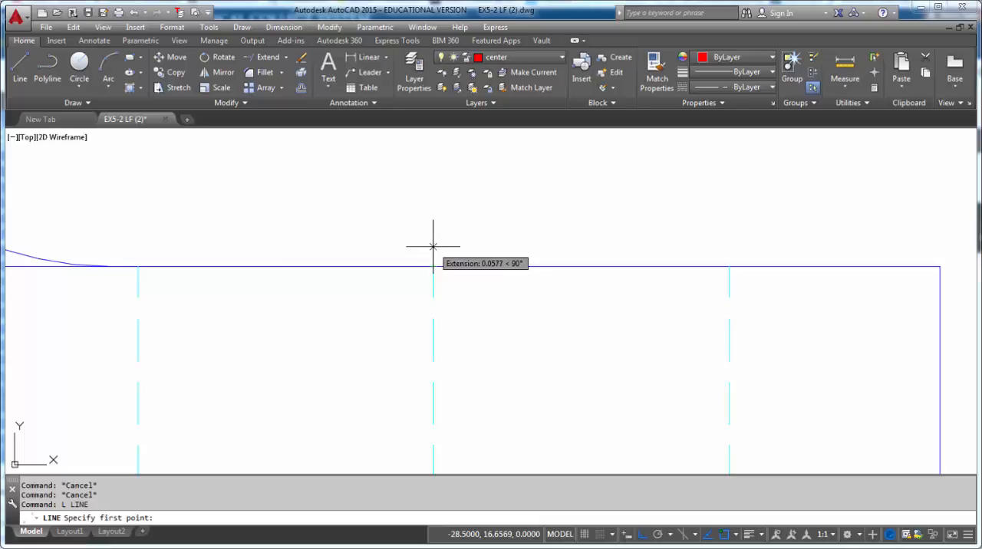
pyautogui.click(432, 247)
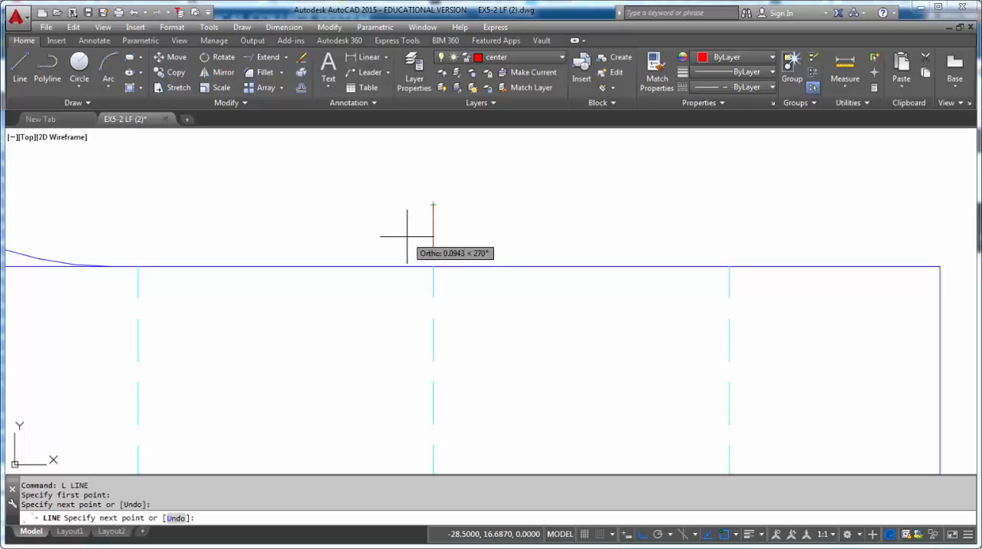
pyautogui.scroll(-6, 403, 230)
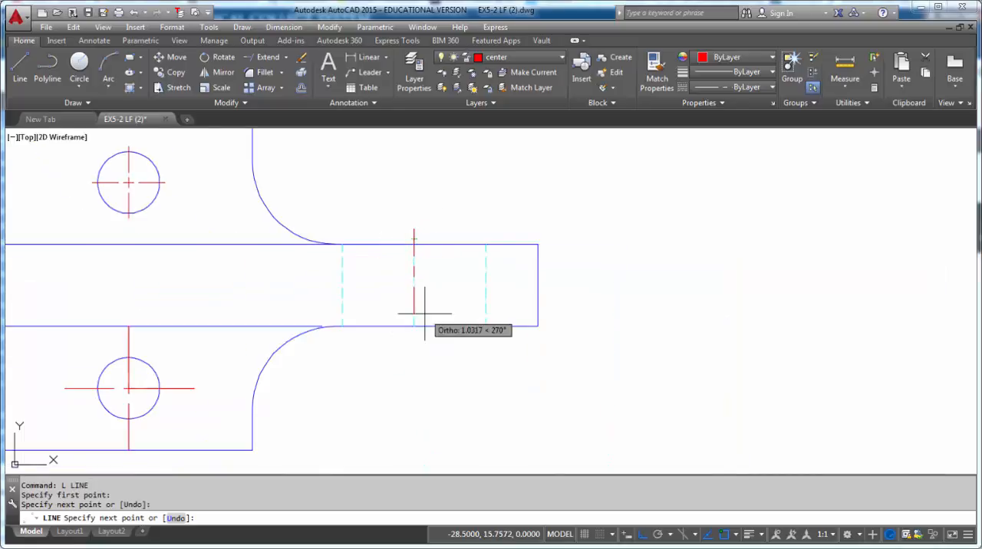
pyautogui.press('Escape')
pyautogui.scroll(6, 416, 346)
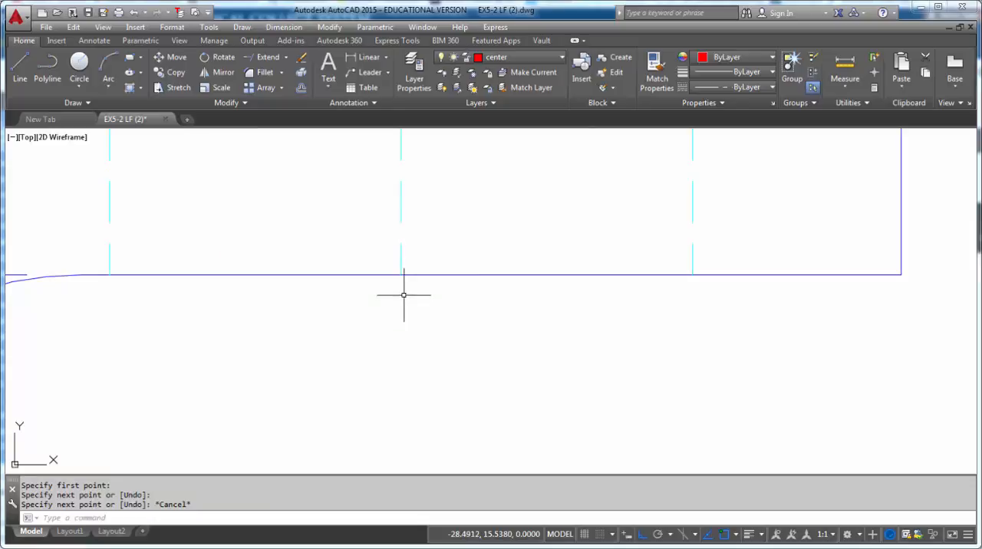
pyautogui.write('L')
pyautogui.press('Return')
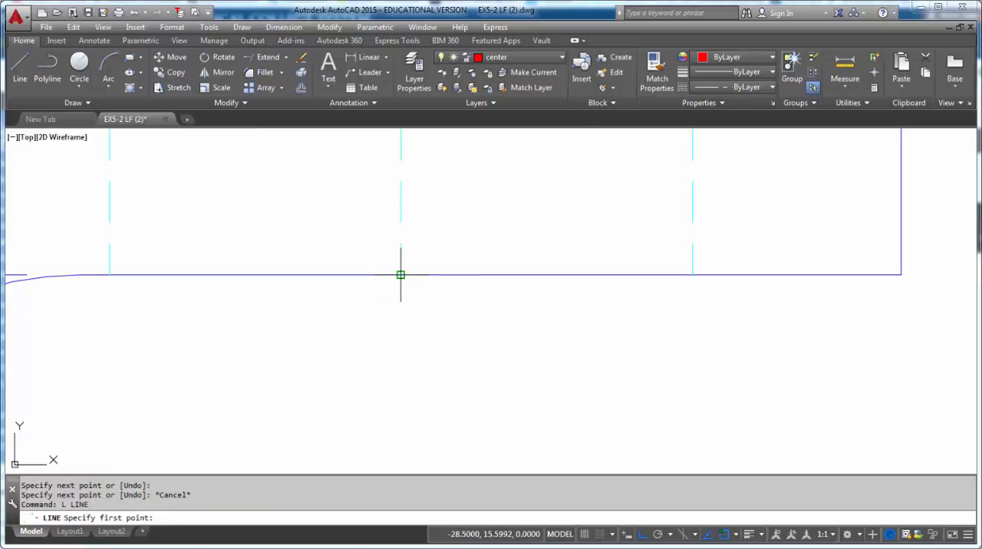
pyautogui.click(401, 274)
pyautogui.press('Escape')
pyautogui.press('Escape')
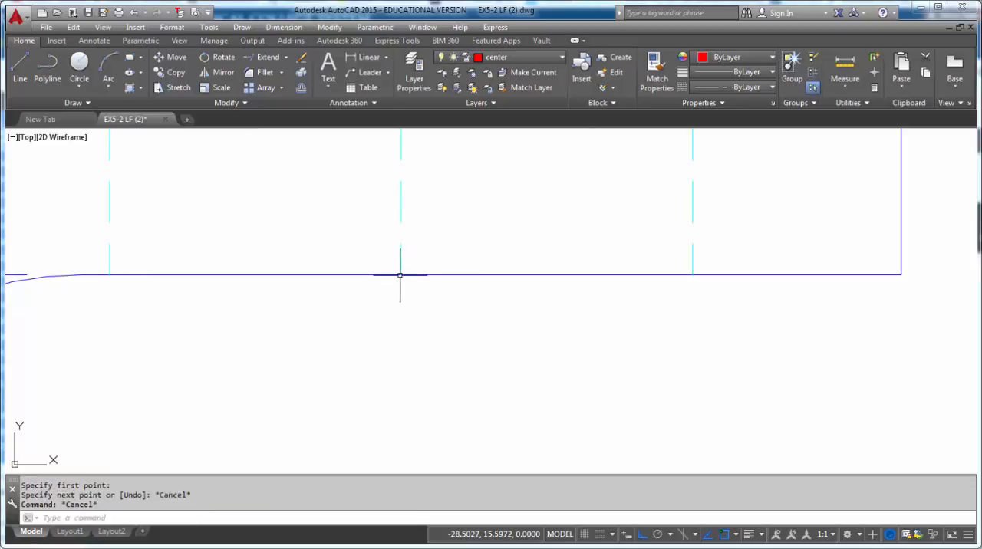
# - Draw a matching vertical line about 0.12 long below the arm's lower edge, starting about 0.06 beneath the middle hidden line's end
pyautogui.press('Return')
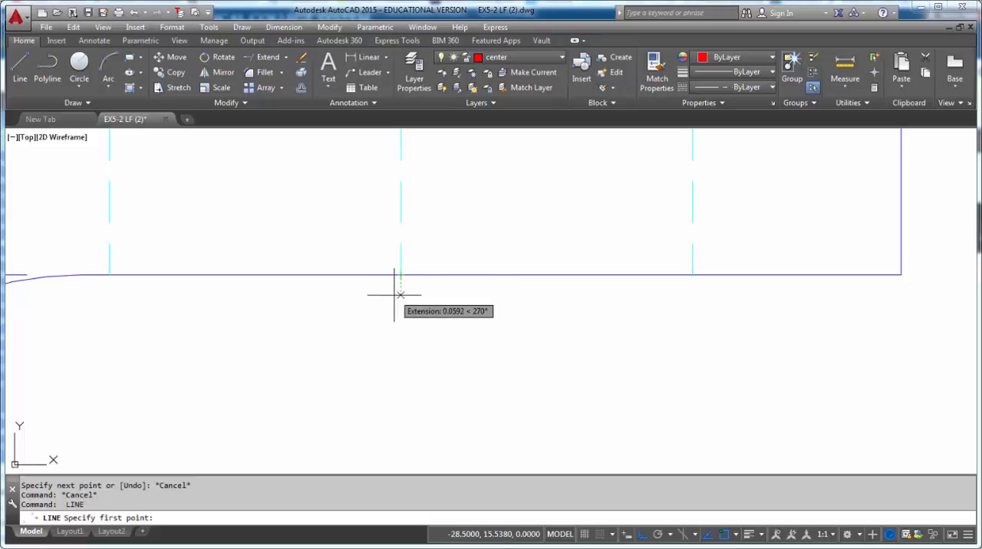
pyautogui.click(395, 294)
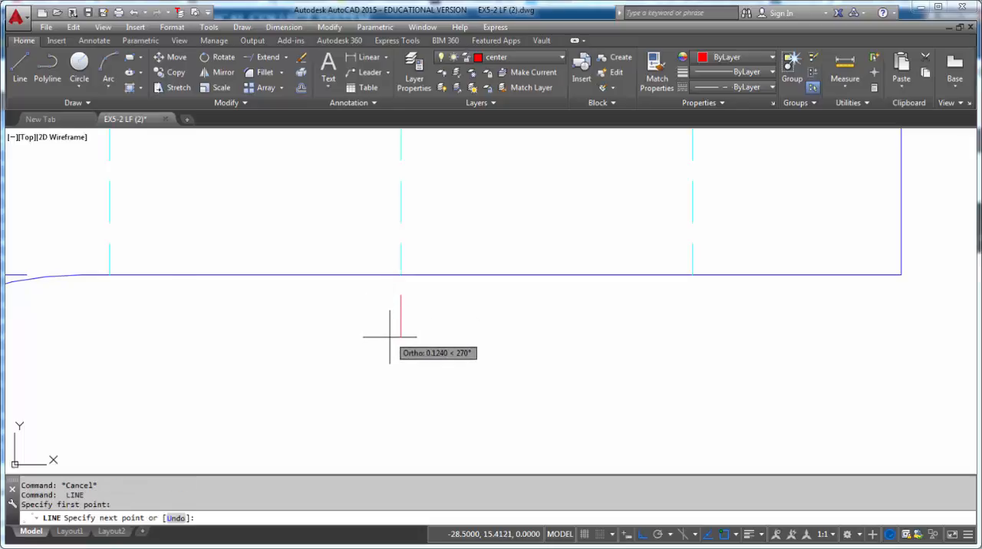
pyautogui.click(390, 336)
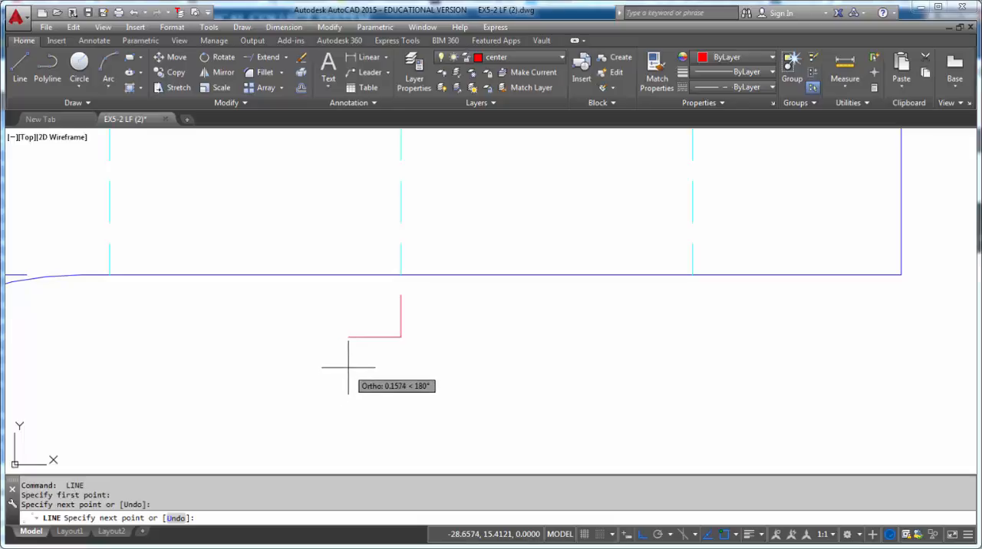
pyautogui.press('Escape')
# - Erase the short line segment near the lower fillet in the top view and stretch the remaining edge line to the fillet's endpoint
pyautogui.scroll(-3, 357, 355)
pyautogui.scroll(-3, 356, 355)
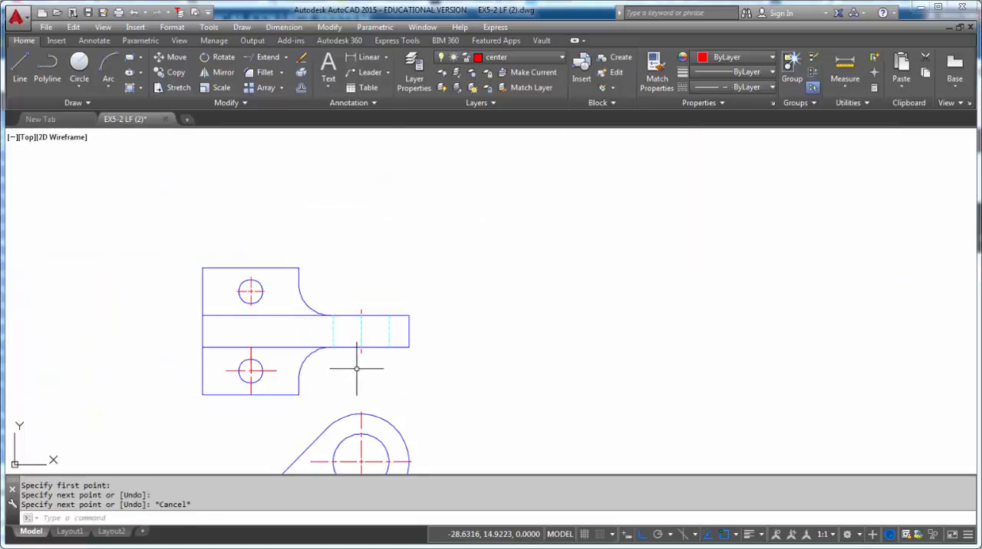
pyautogui.moveTo(357, 369); pyautogui.dragTo(438, 238, button='middle')
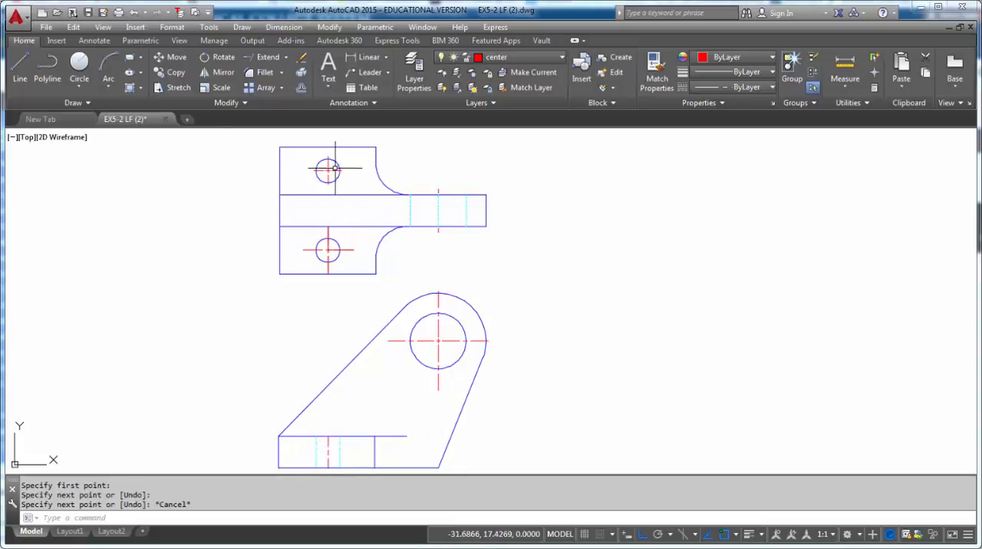
pyautogui.scroll(6, 395, 217)
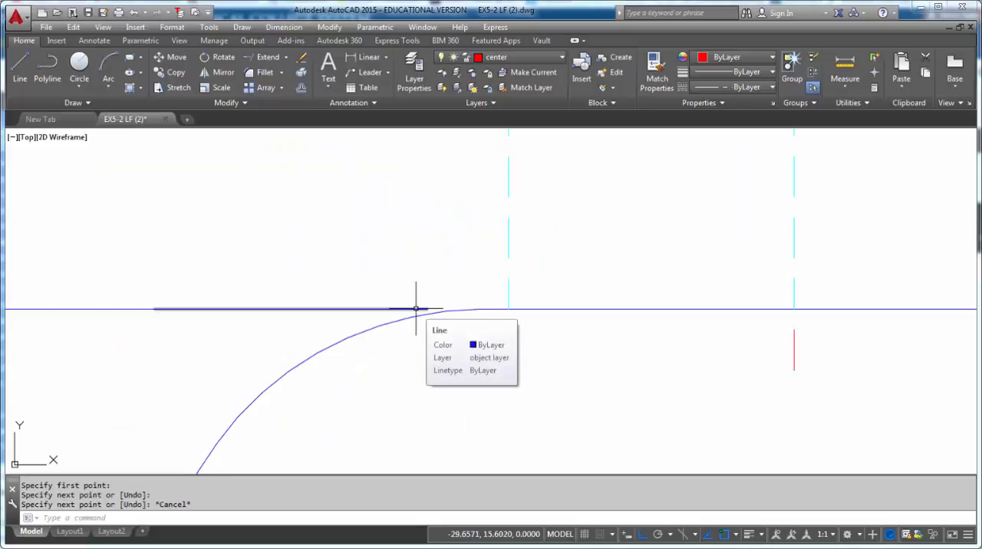
pyautogui.click(398, 308)
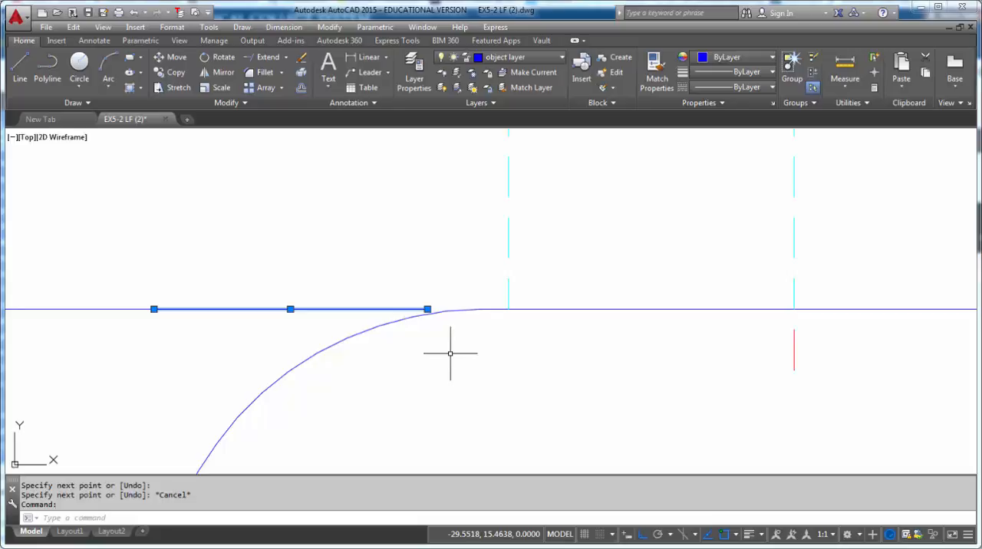
pyautogui.press('Delete')
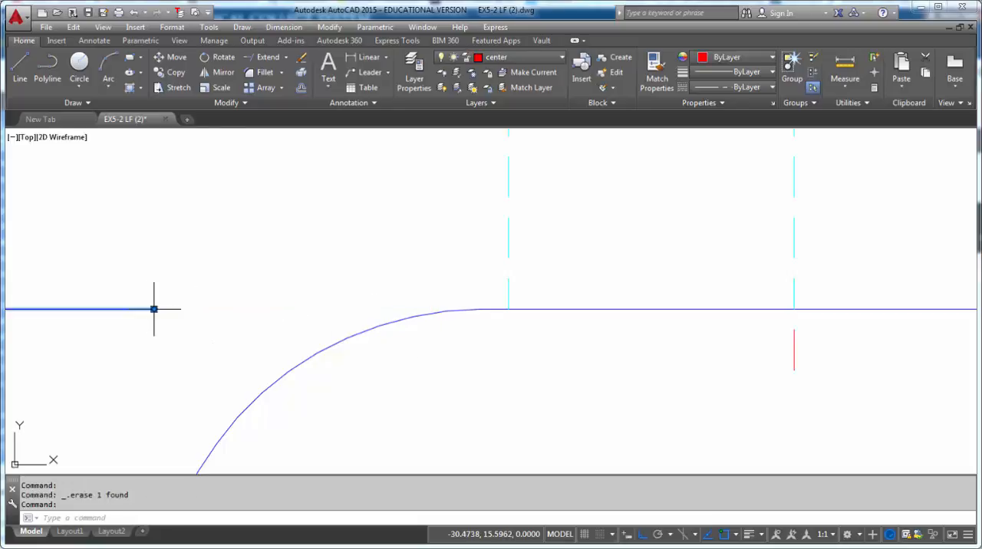
pyautogui.click(154, 309)
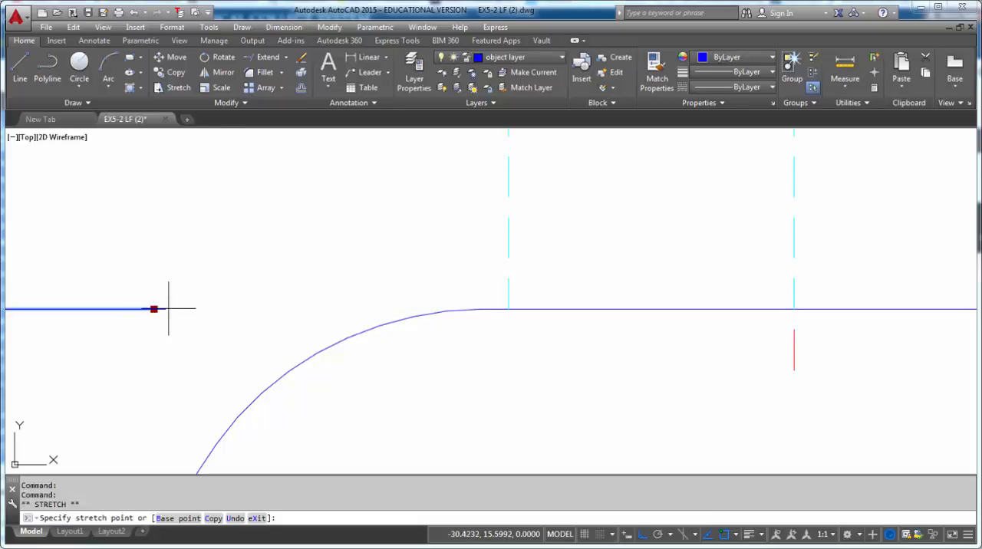
pyautogui.click(480, 309)
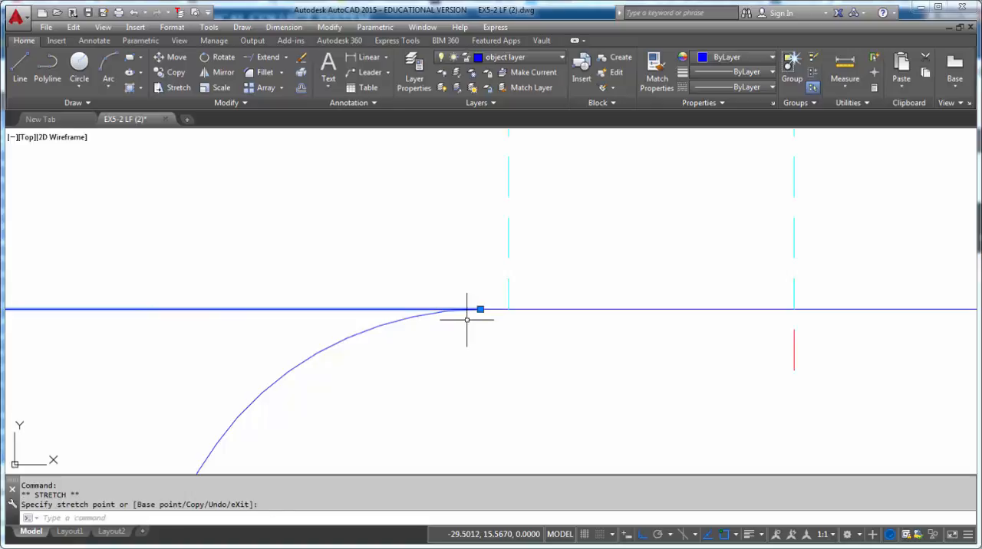
pyautogui.press('Escape')
pyautogui.scroll(-8, 466, 320)
pyautogui.scroll(10, 463, 286)
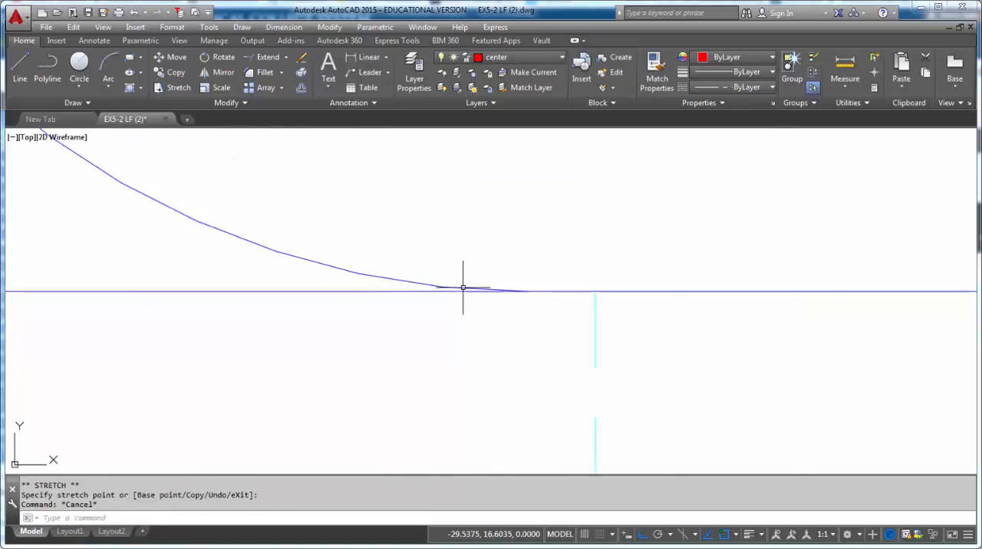
pyautogui.scroll(-7, 526, 291)
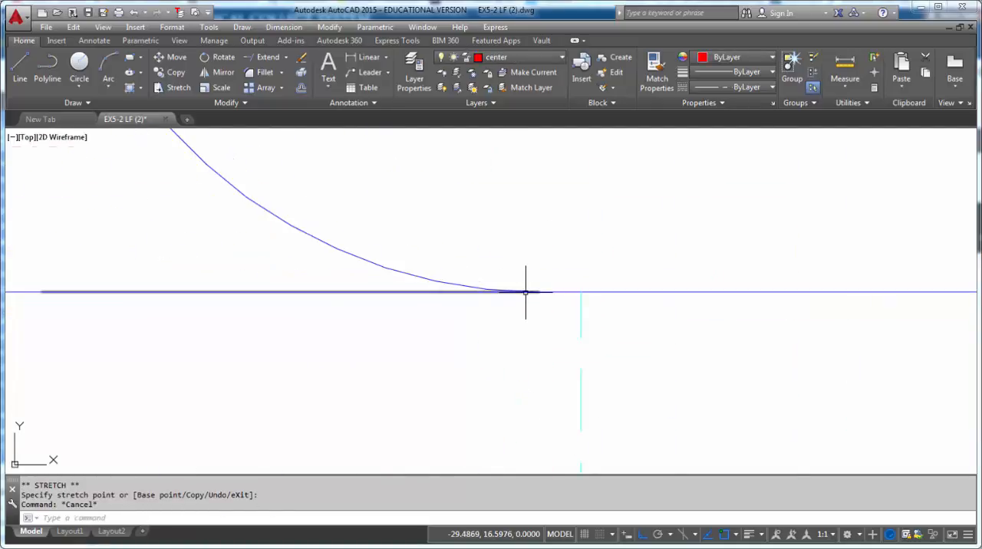
pyautogui.scroll(-4, 525, 293)
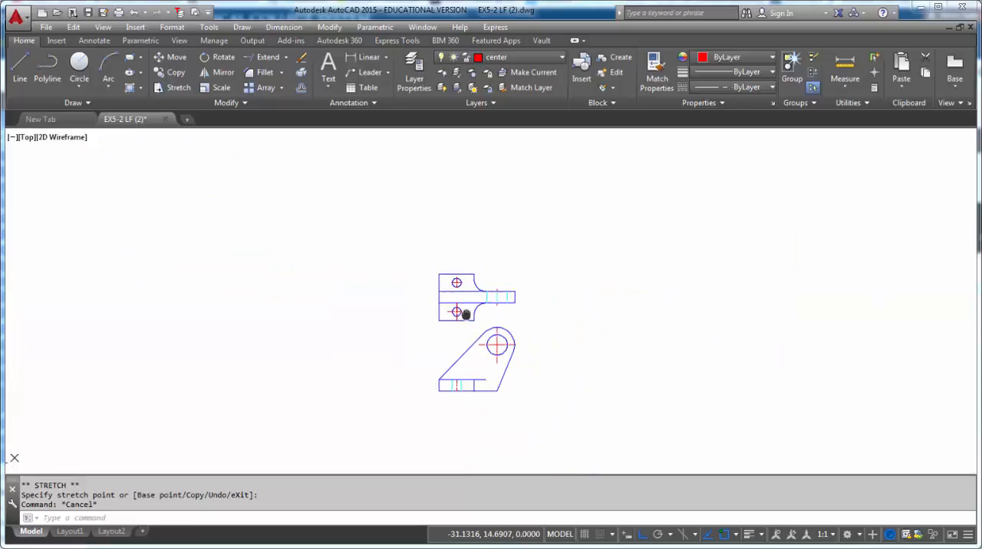
pyautogui.scroll(4, 458, 323)
pyautogui.moveTo(458, 323)
pyautogui.mouseDown(button='middle')
pyautogui.moveTo(455, 287)
pyautogui.moveTo(447, 277)
pyautogui.moveTo(439, 284)
pyautogui.mouseUp(button='middle')
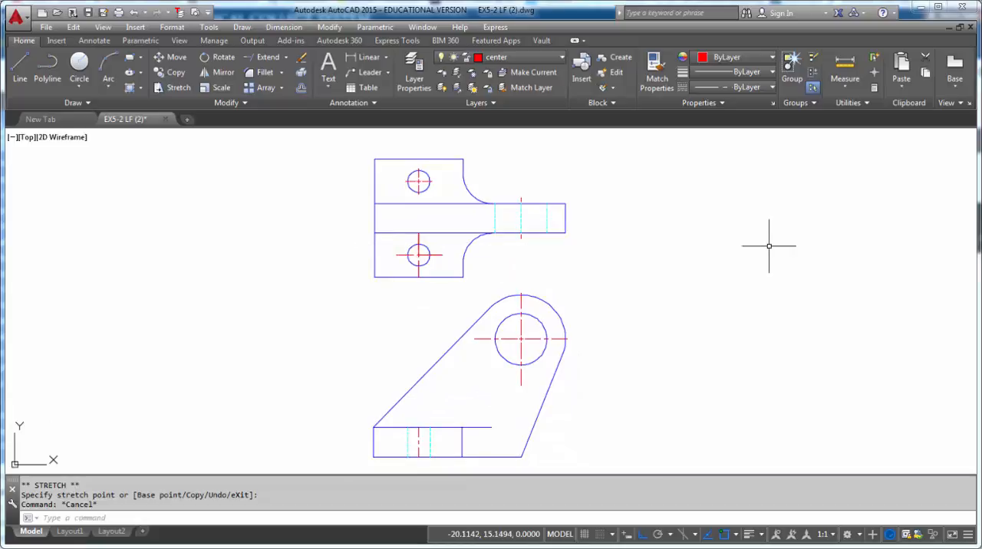